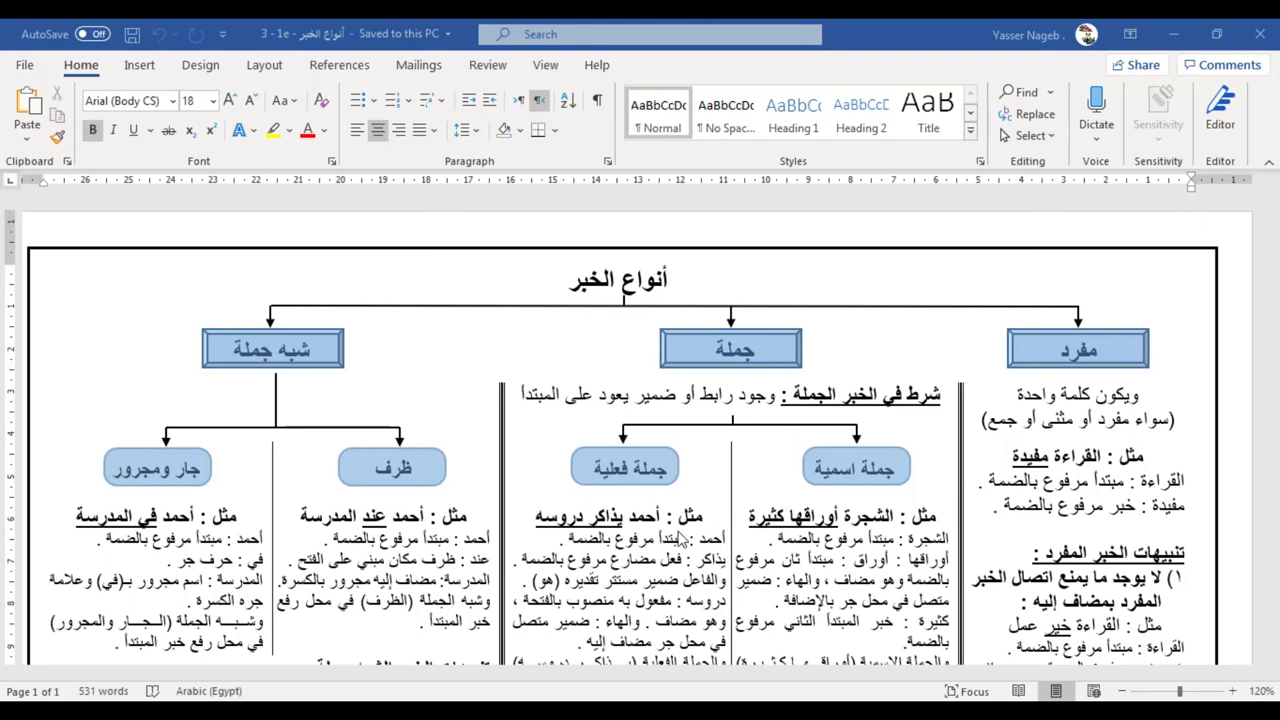
# Step: Show File > Info for the 38.2KB, 531-word document, with its empty title and tags fields
pyautogui.click(30, 68)
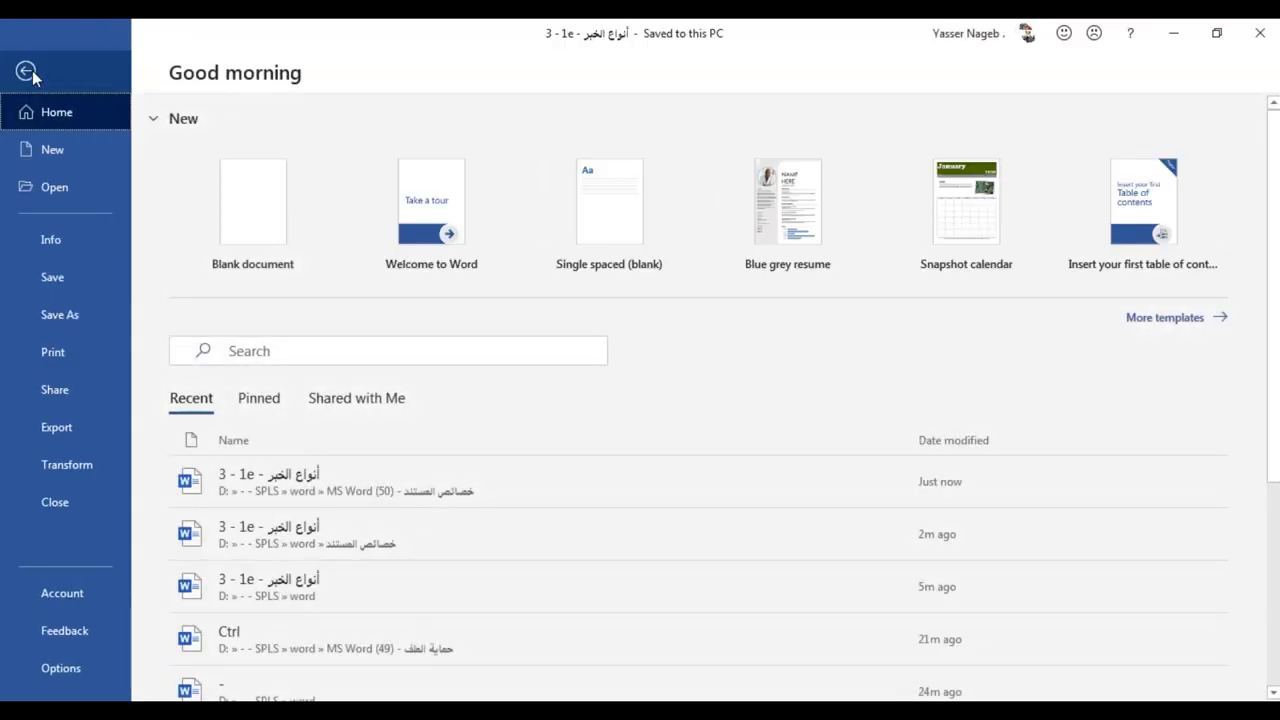
pyautogui.click(53, 244)
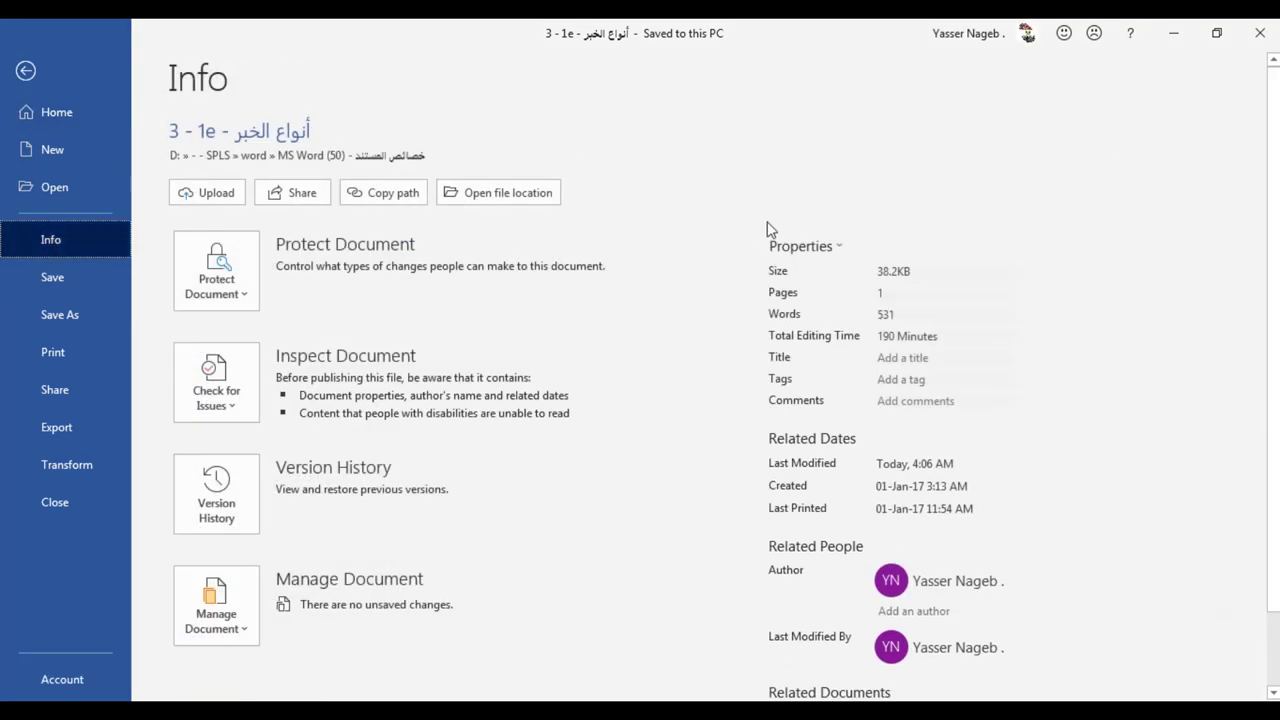
pyautogui.click(897, 608)
pyautogui.click(898, 535)
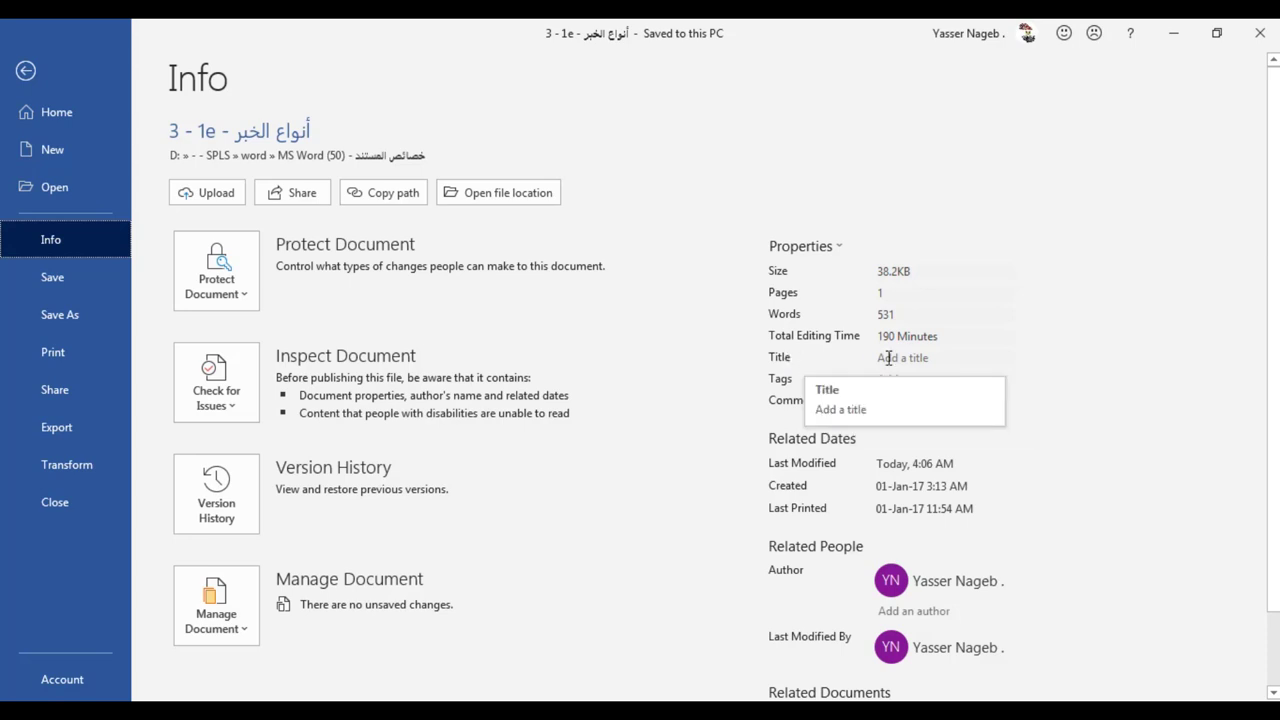
pyautogui.click(950, 358)
pyautogui.click(937, 382)
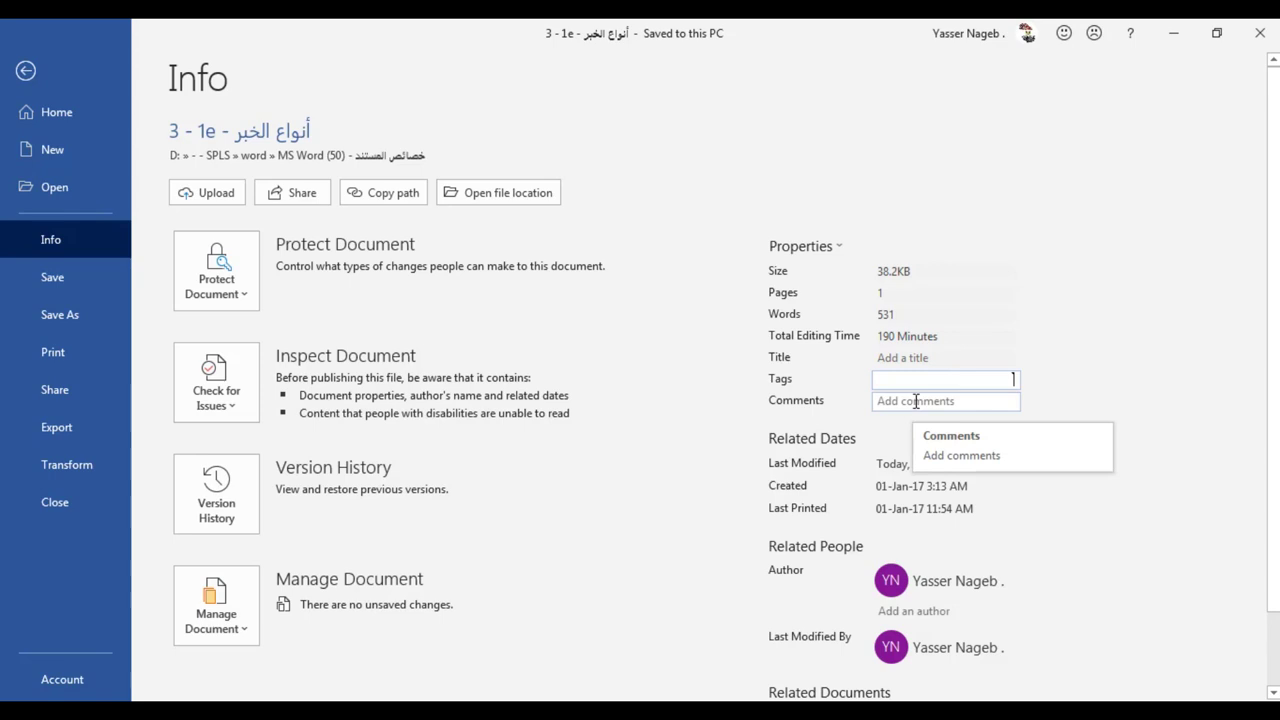
# Step: Fill in the title أنواع الخبر, tag #odYbo and comment ملف تعليمي in the Info properties
pyautogui.click(916, 401)
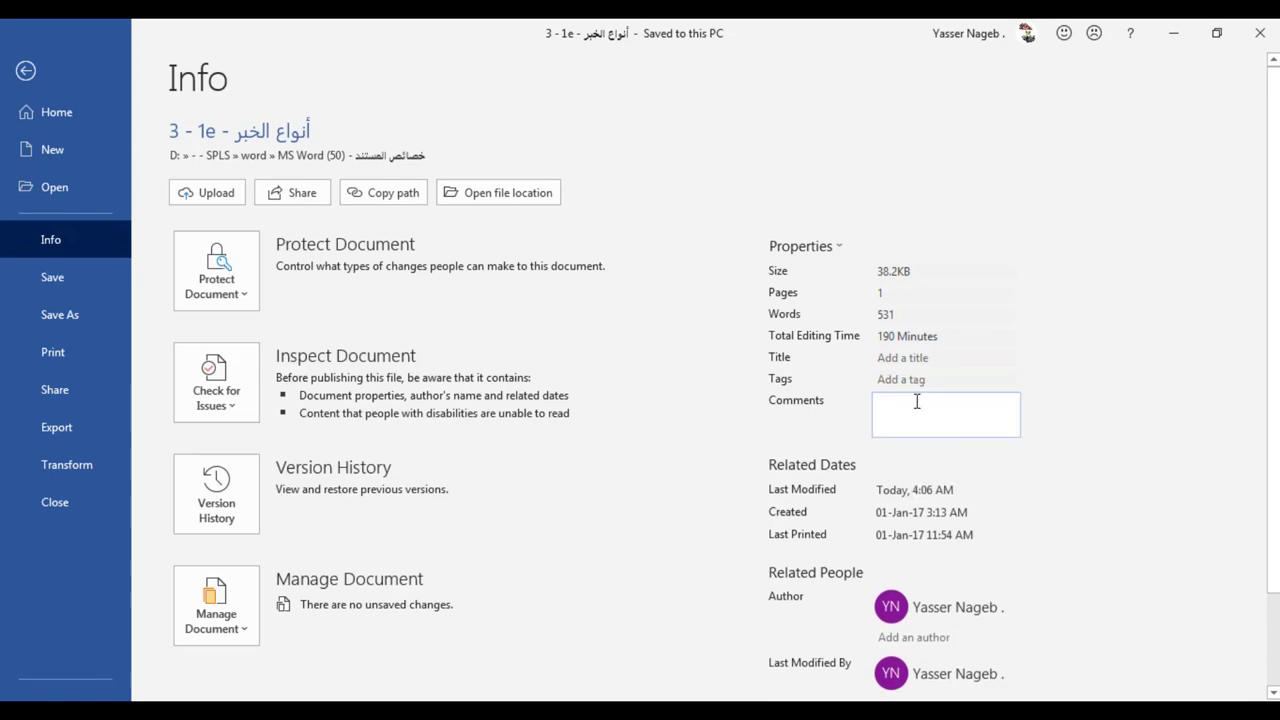
pyautogui.click(923, 360)
pyautogui.write('أنواع ال')
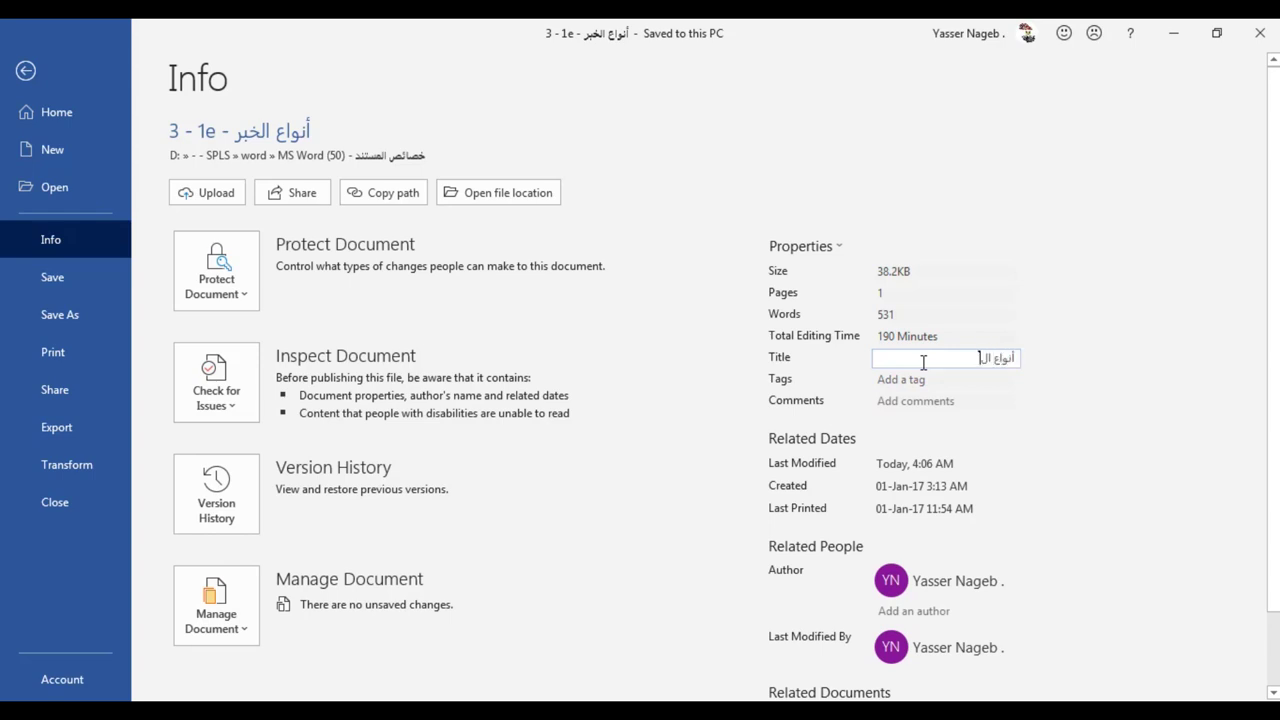
pyautogui.write('خبر')
pyautogui.click(925, 379)
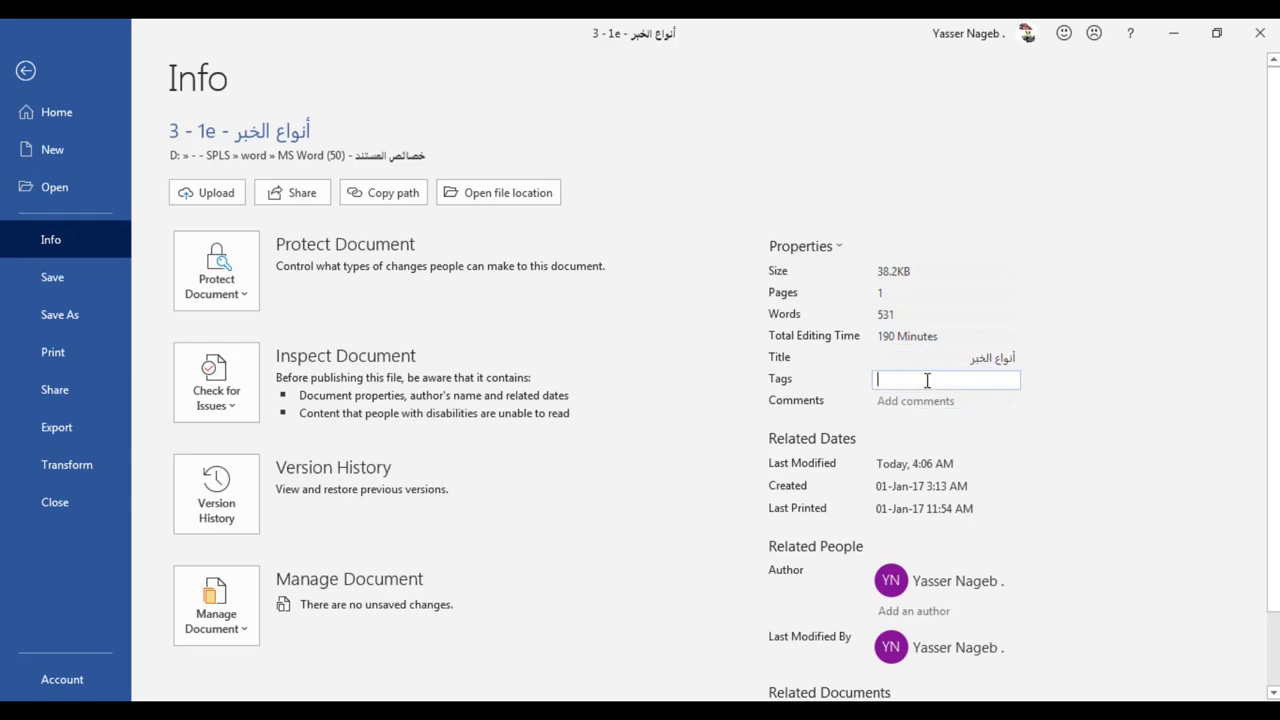
pyautogui.write('#odYbo')
pyautogui.click(929, 405)
pyautogui.write('ملف تعليمي')
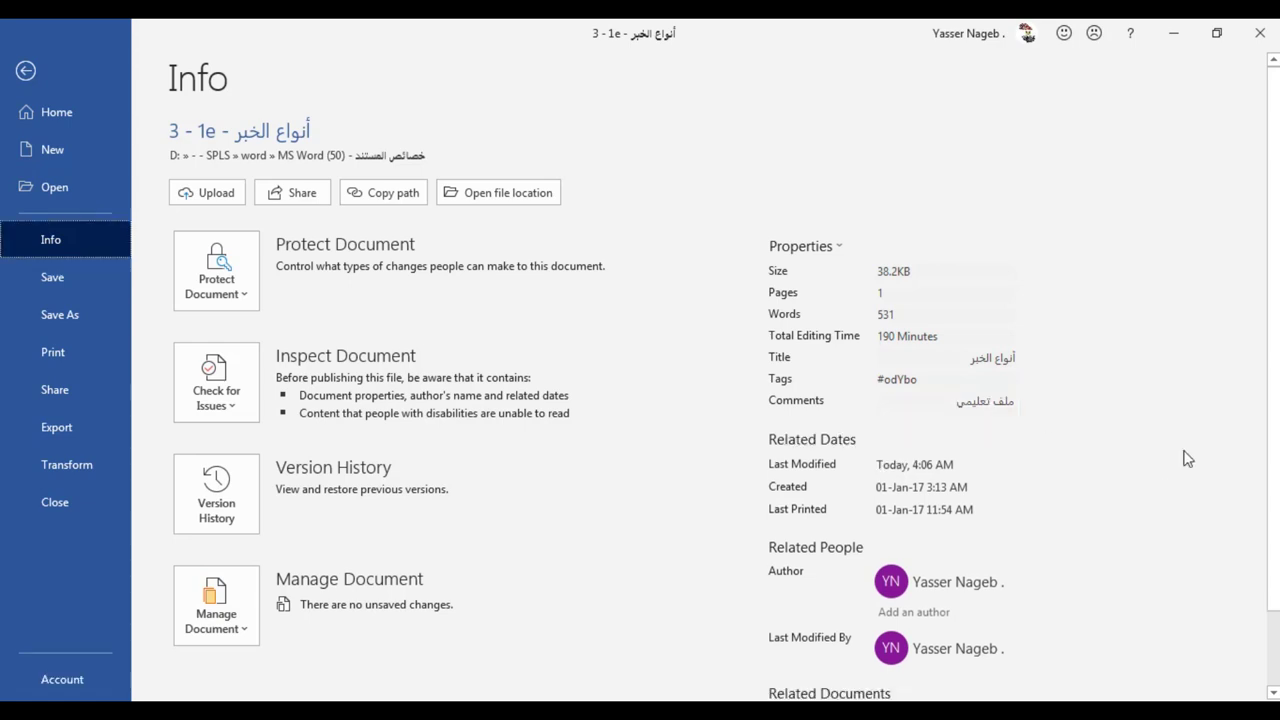
pyautogui.click(1200, 490)
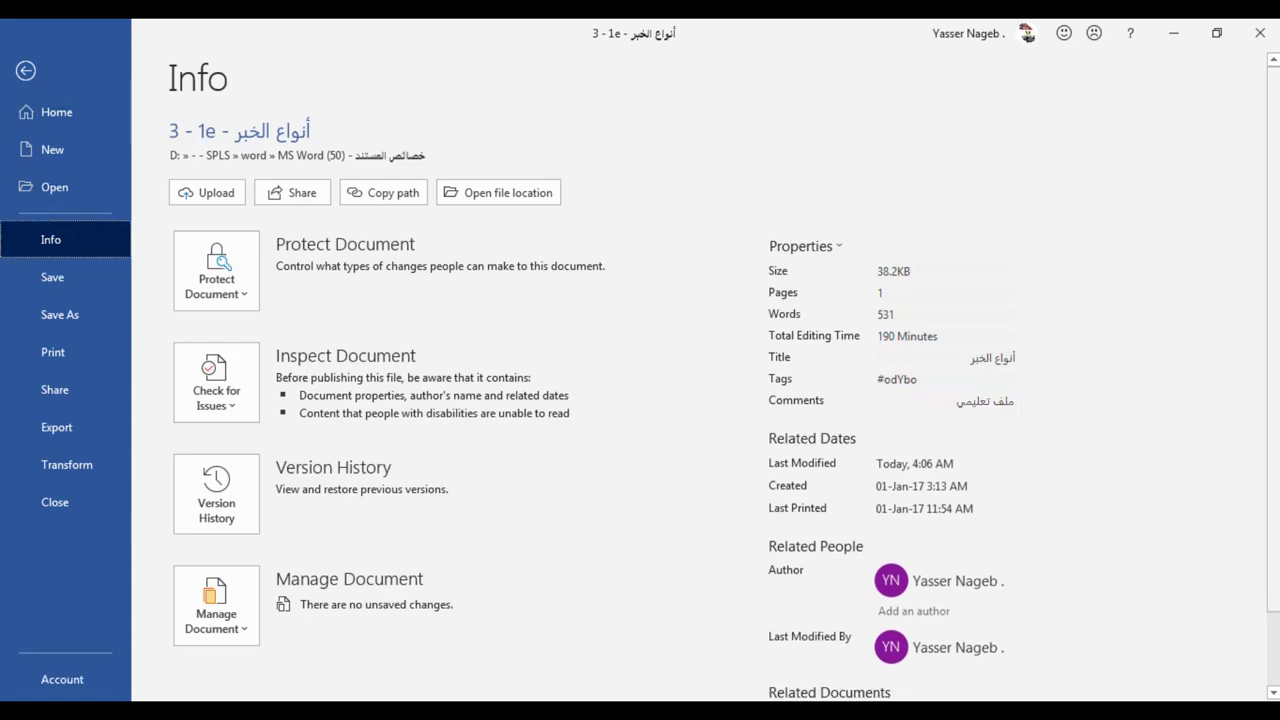
pyautogui.scroll(-2, 1268, 486)
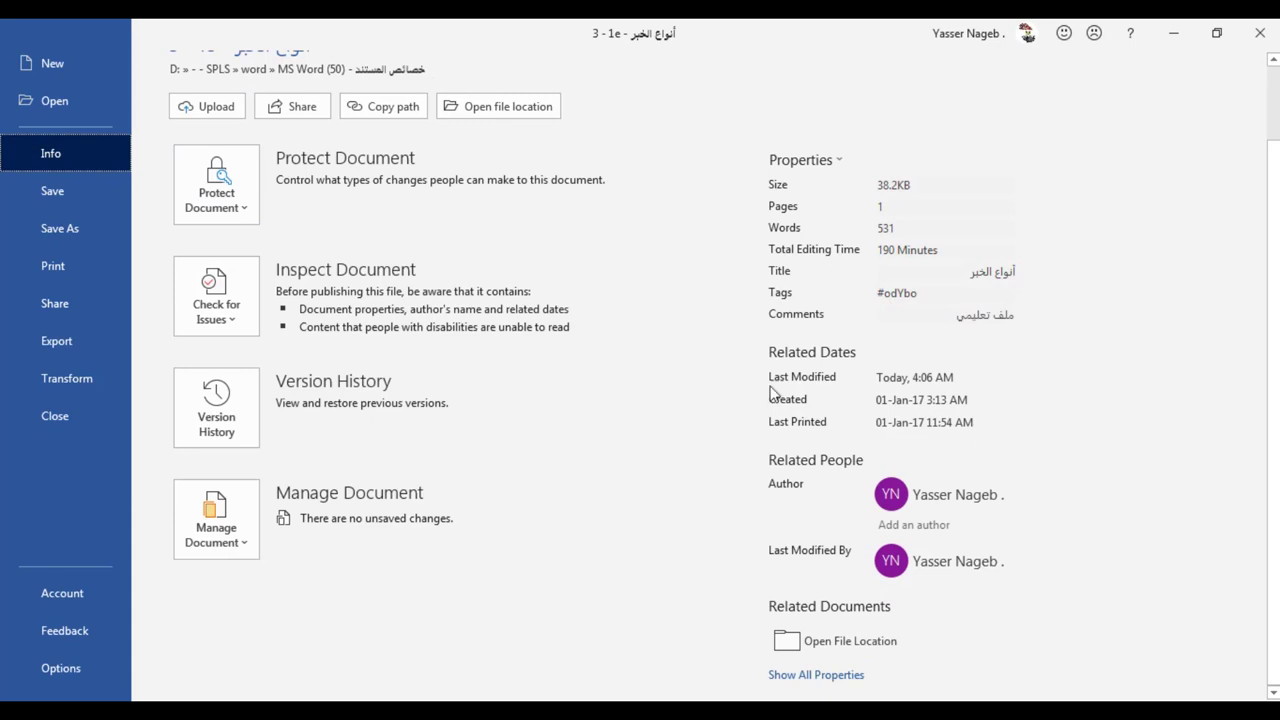
pyautogui.scroll(2, 870, 220)
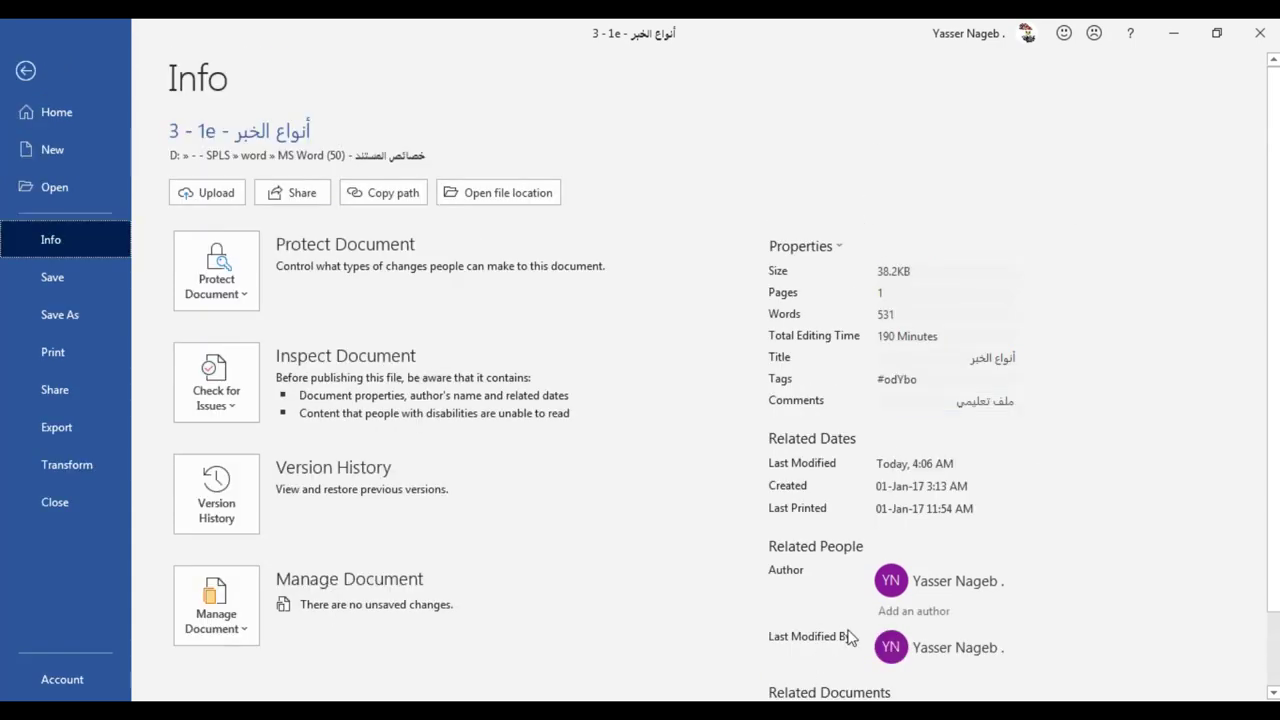
pyautogui.scroll(-2, 1270, 340)
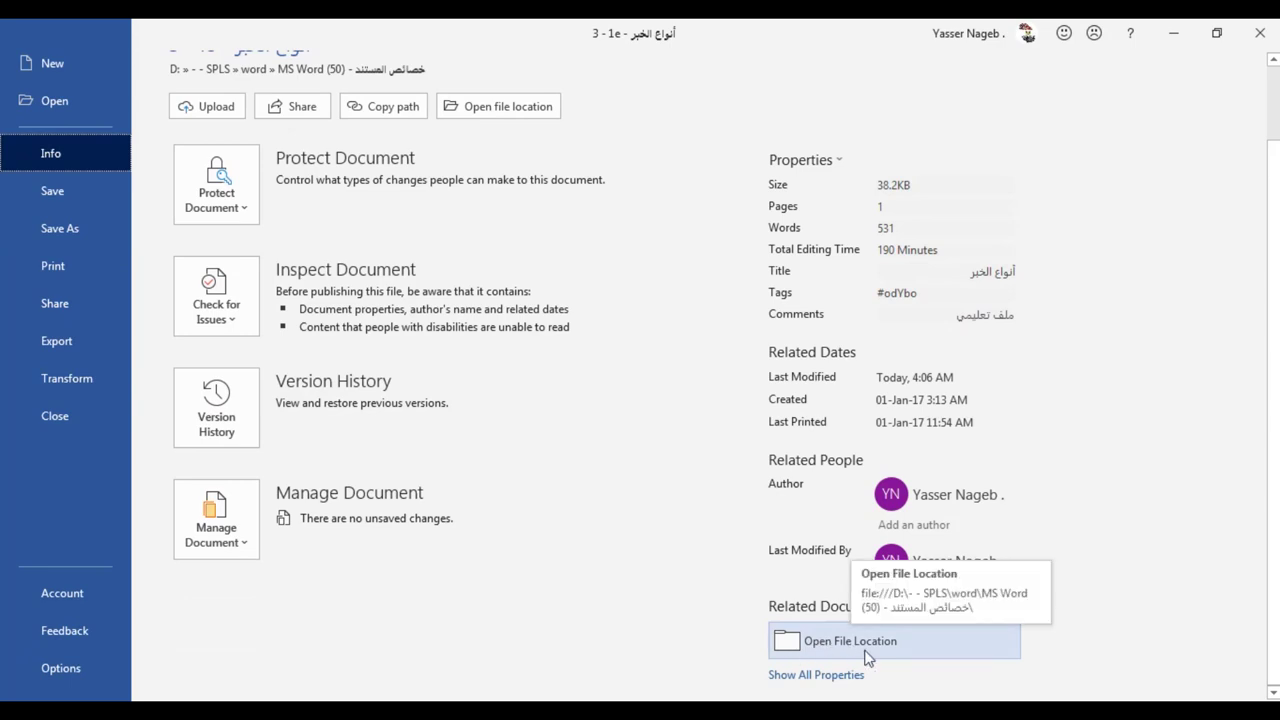
pyautogui.click(822, 648)
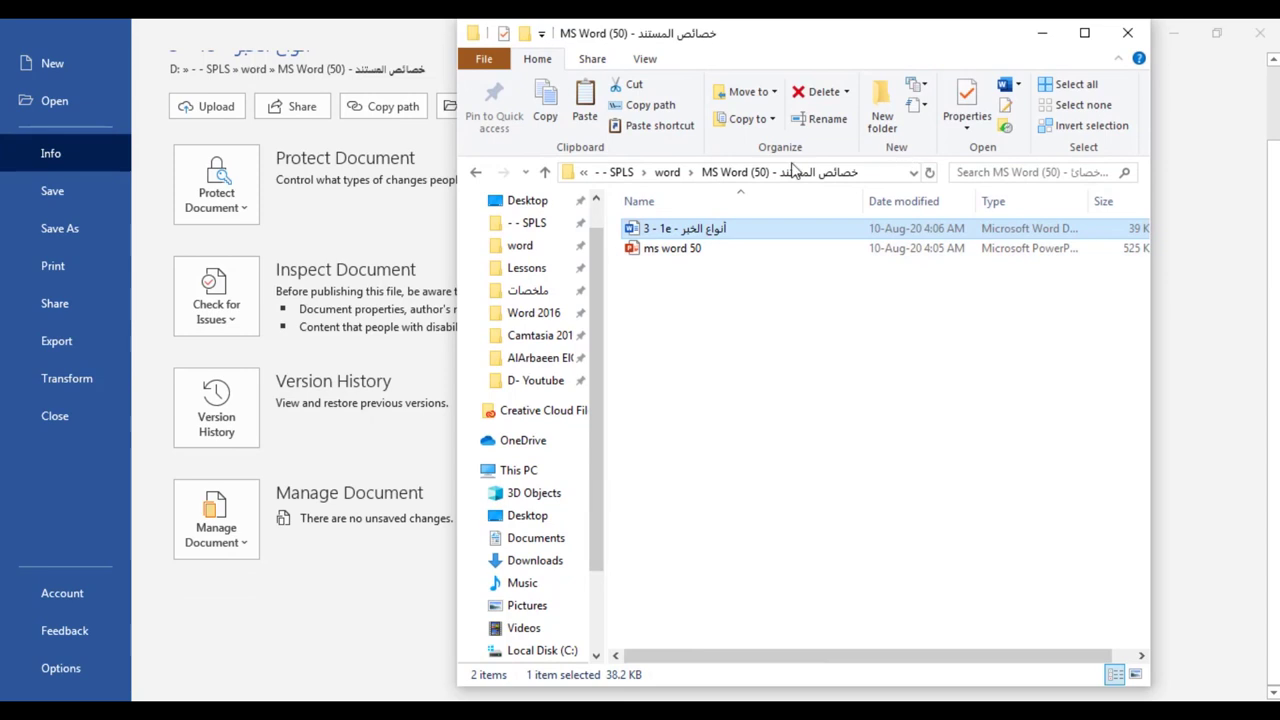
pyautogui.click(1042, 33)
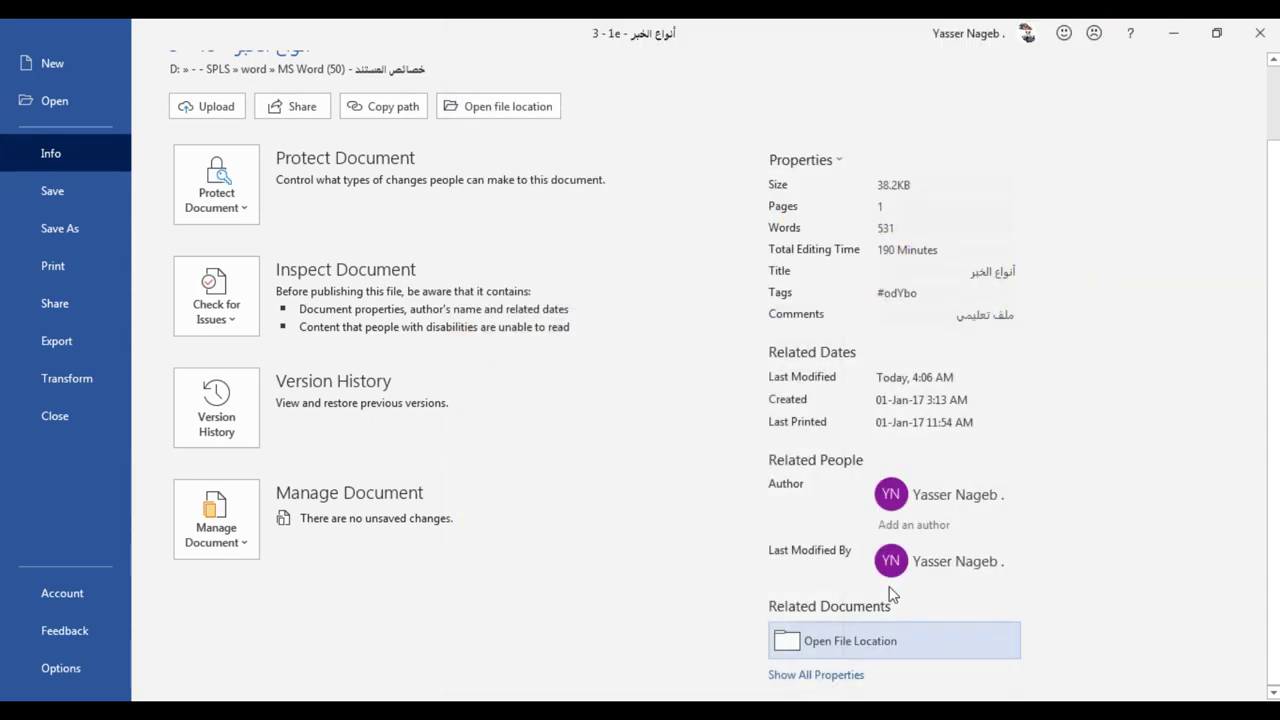
# Step: Open Advanced Properties and look over the Summary tab's title and author fields
pyautogui.click(830, 161)
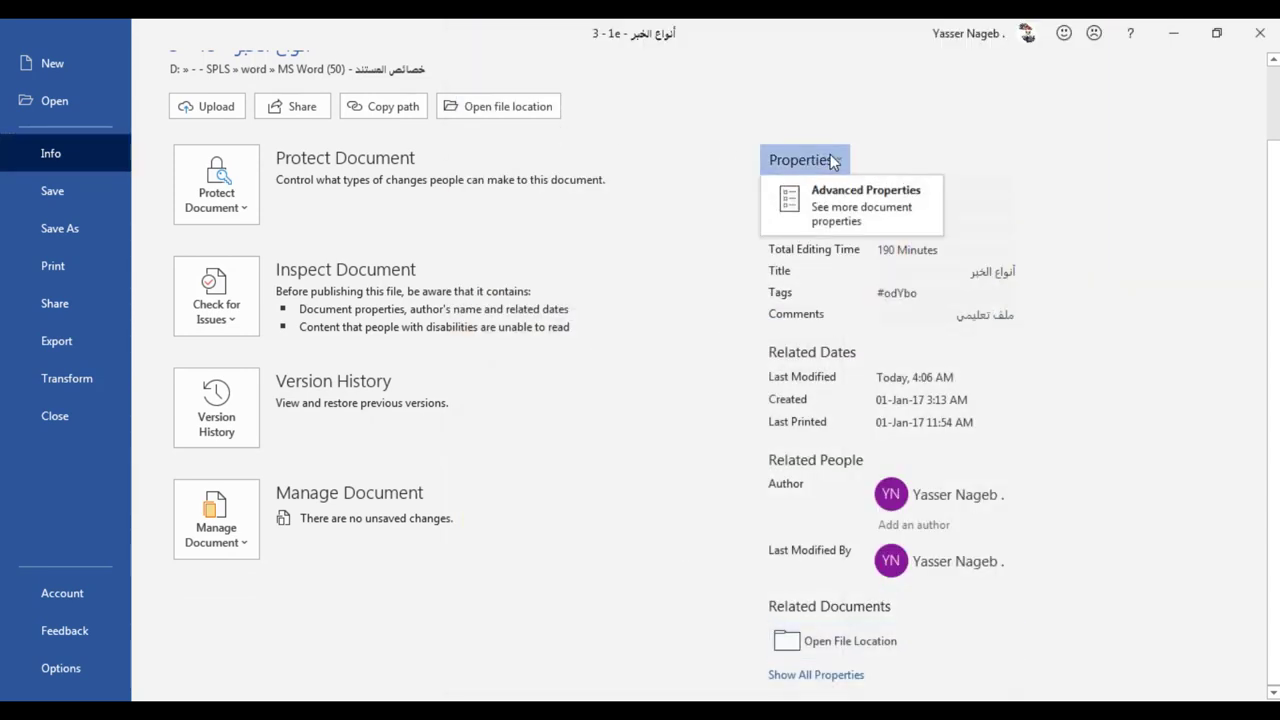
pyautogui.click(854, 204)
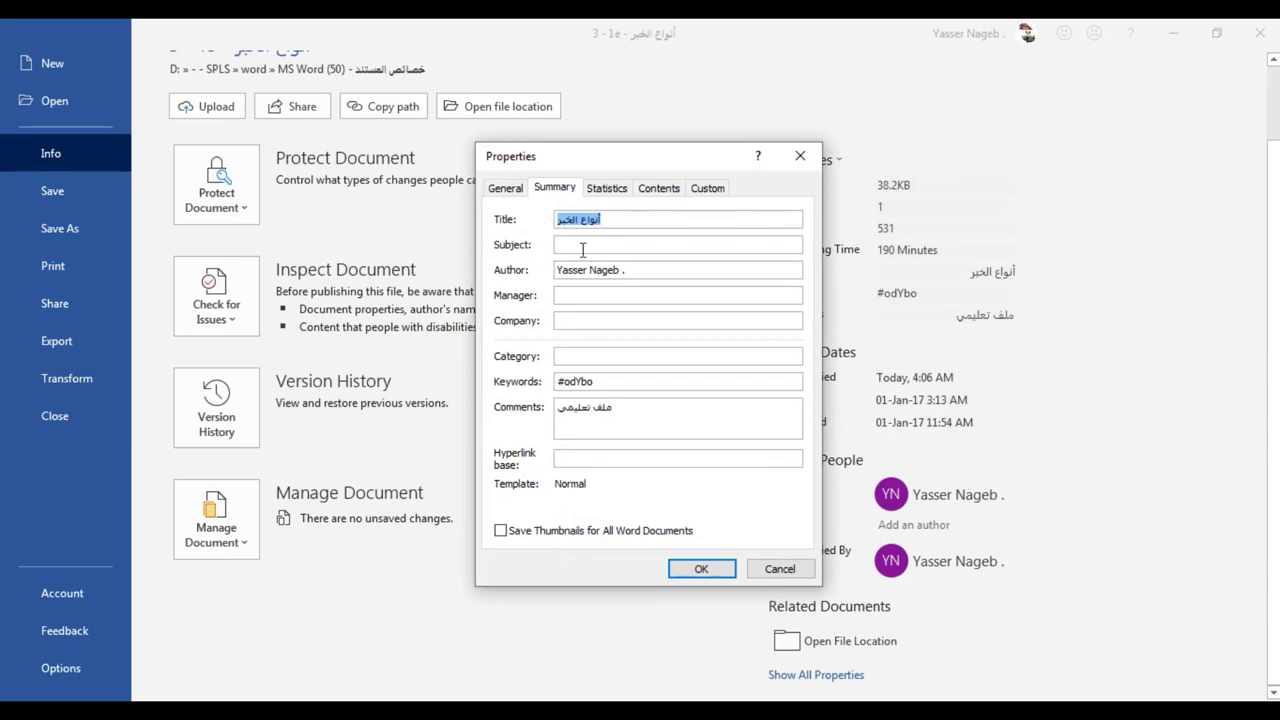
pyautogui.click(574, 220)
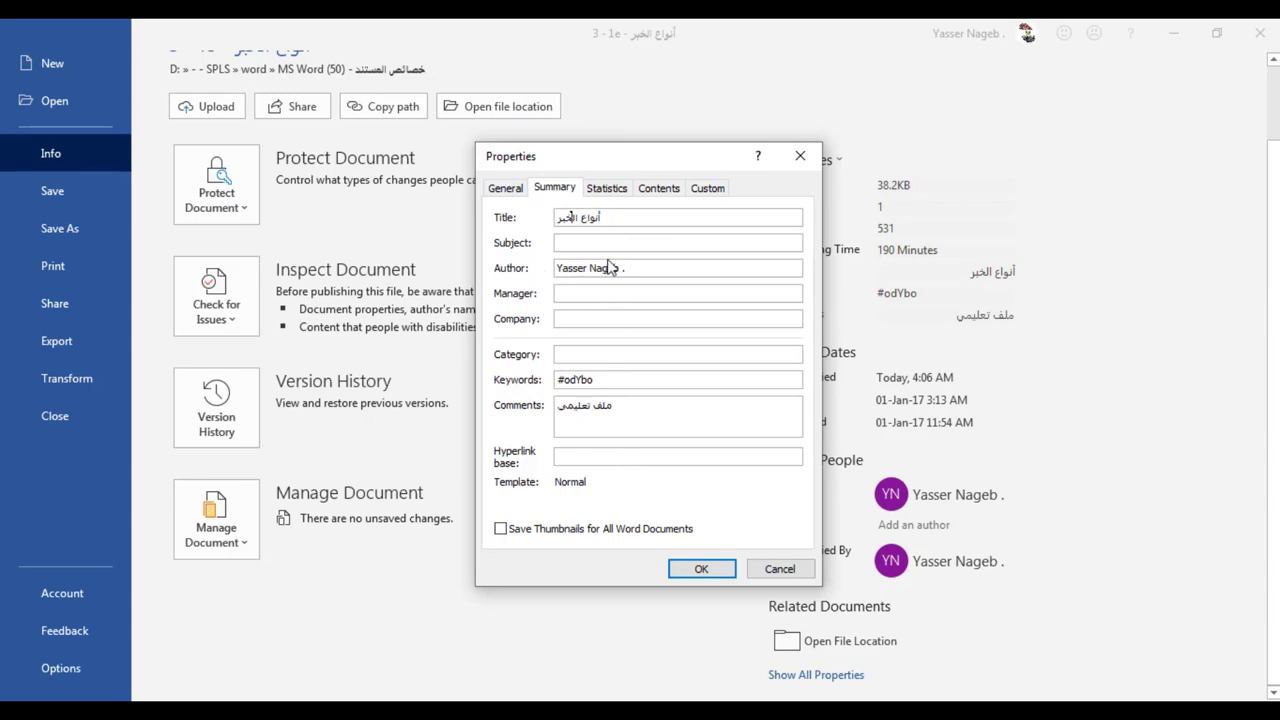
pyautogui.moveTo(644, 269); pyautogui.dragTo(407, 272)
pyautogui.press('End')
# Step: Browse the General, Statistics, Contents and Custom tabs, then return to Summary
pyautogui.click(507, 188)
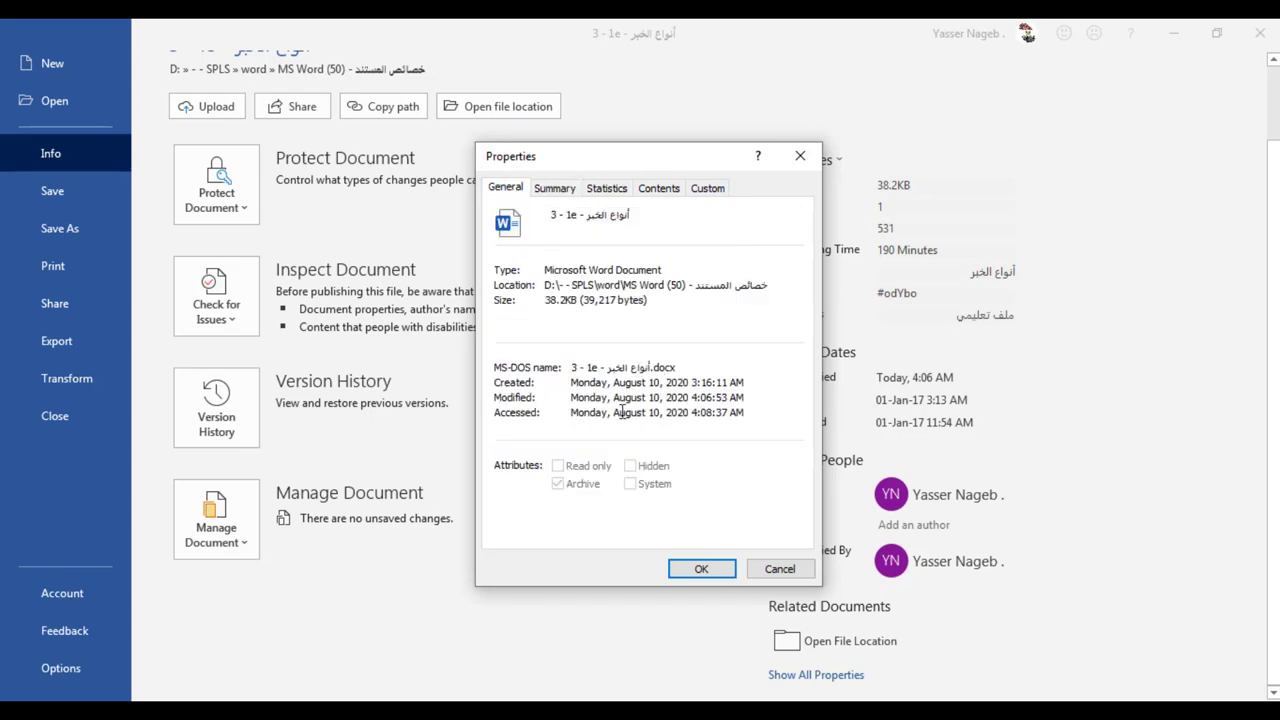
pyautogui.click(598, 191)
pyautogui.click(651, 190)
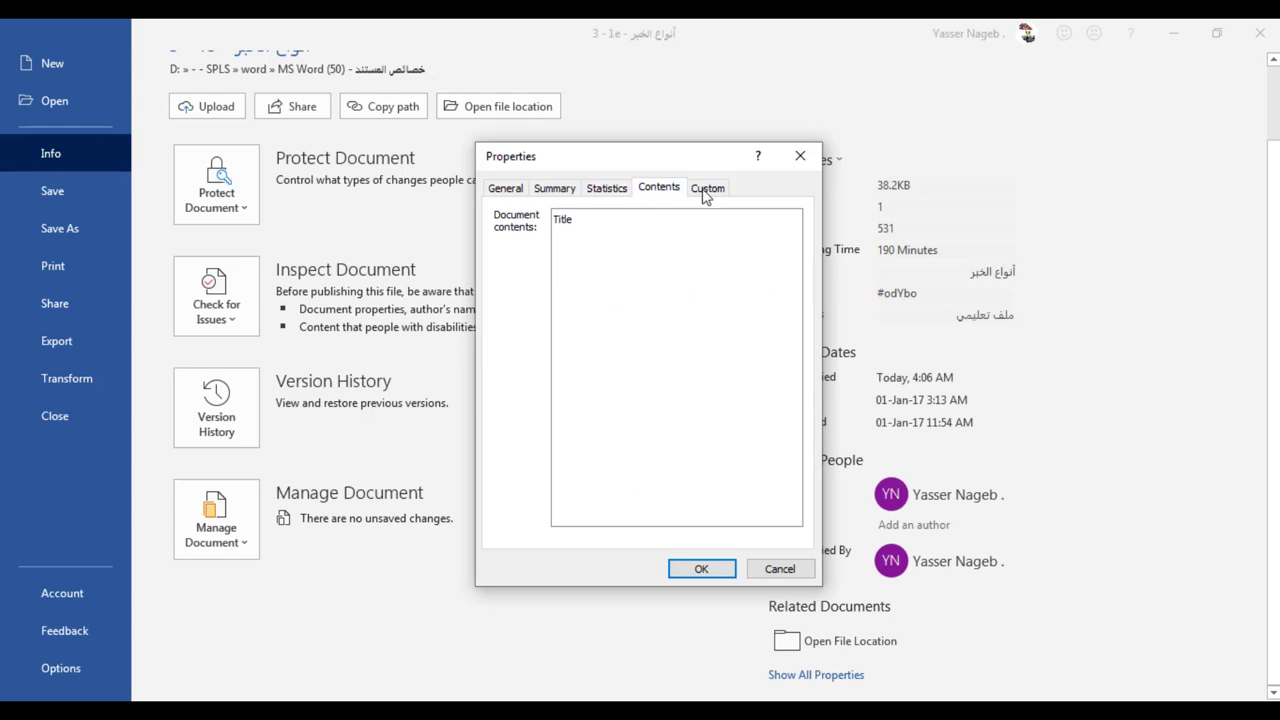
pyautogui.click(730, 192)
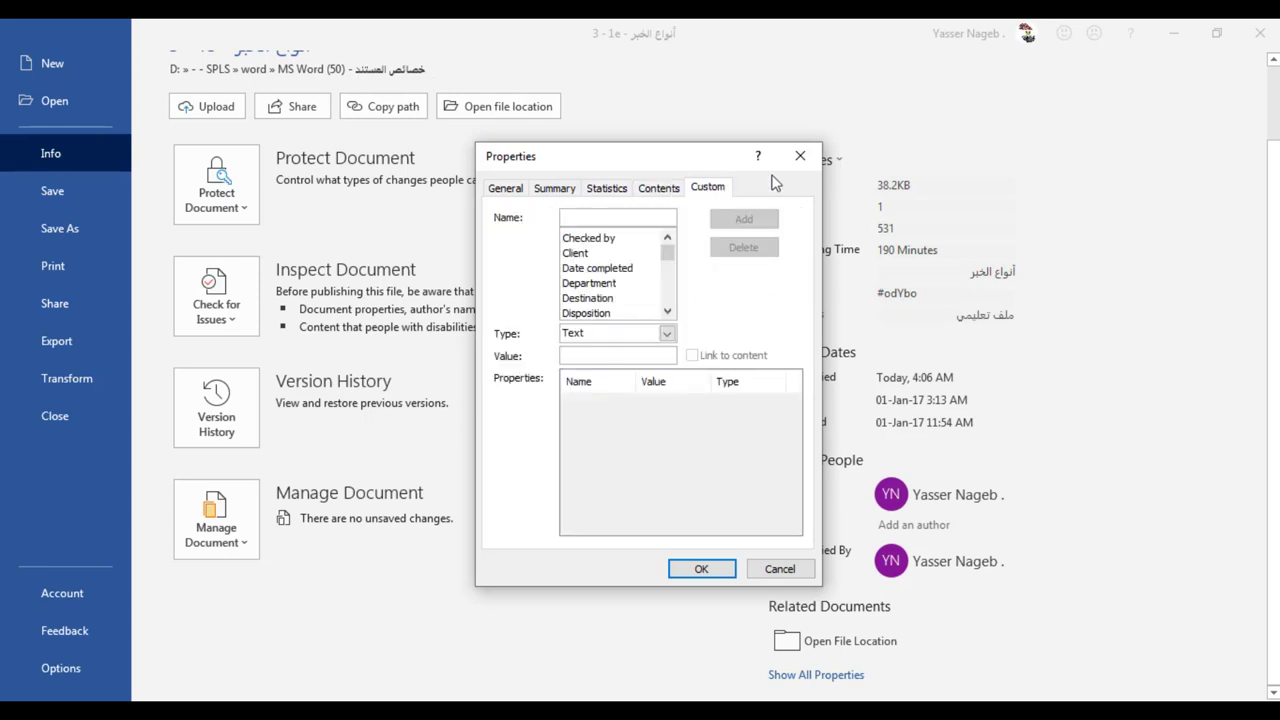
pyautogui.click(550, 192)
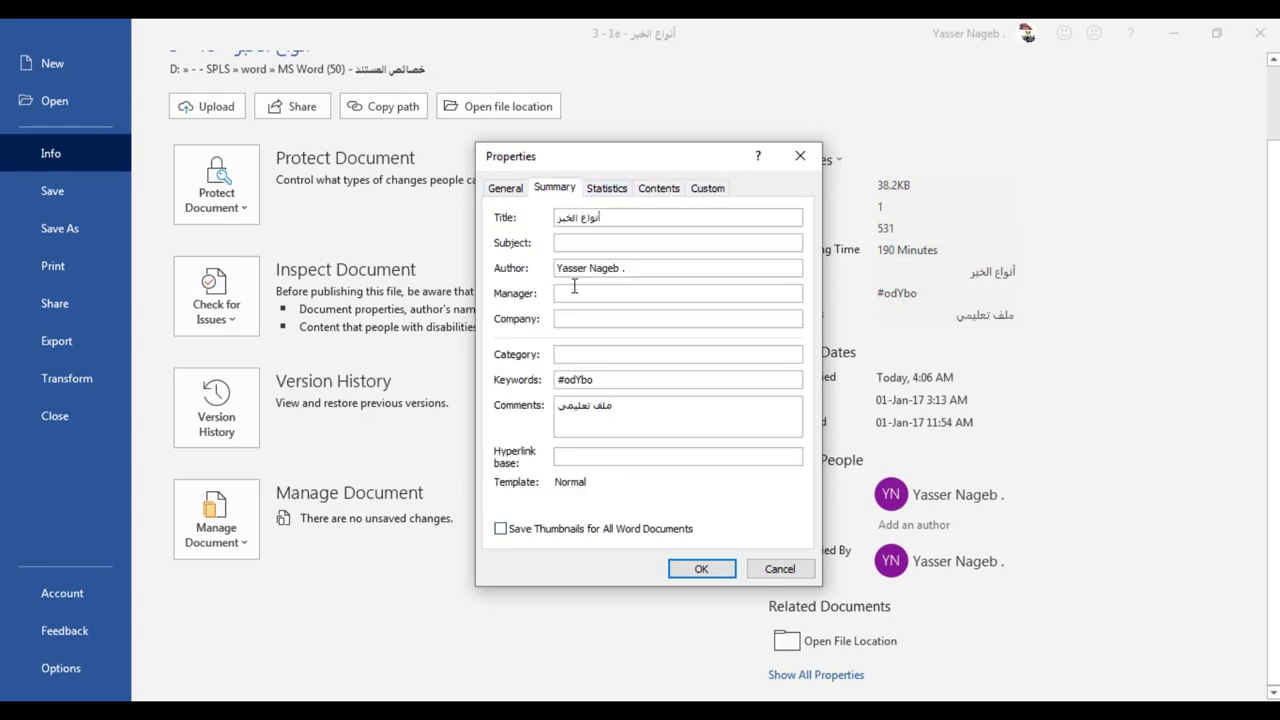
# Step: Confirm the advanced Properties dialog, save the document and exit Word
pyautogui.click(692, 569)
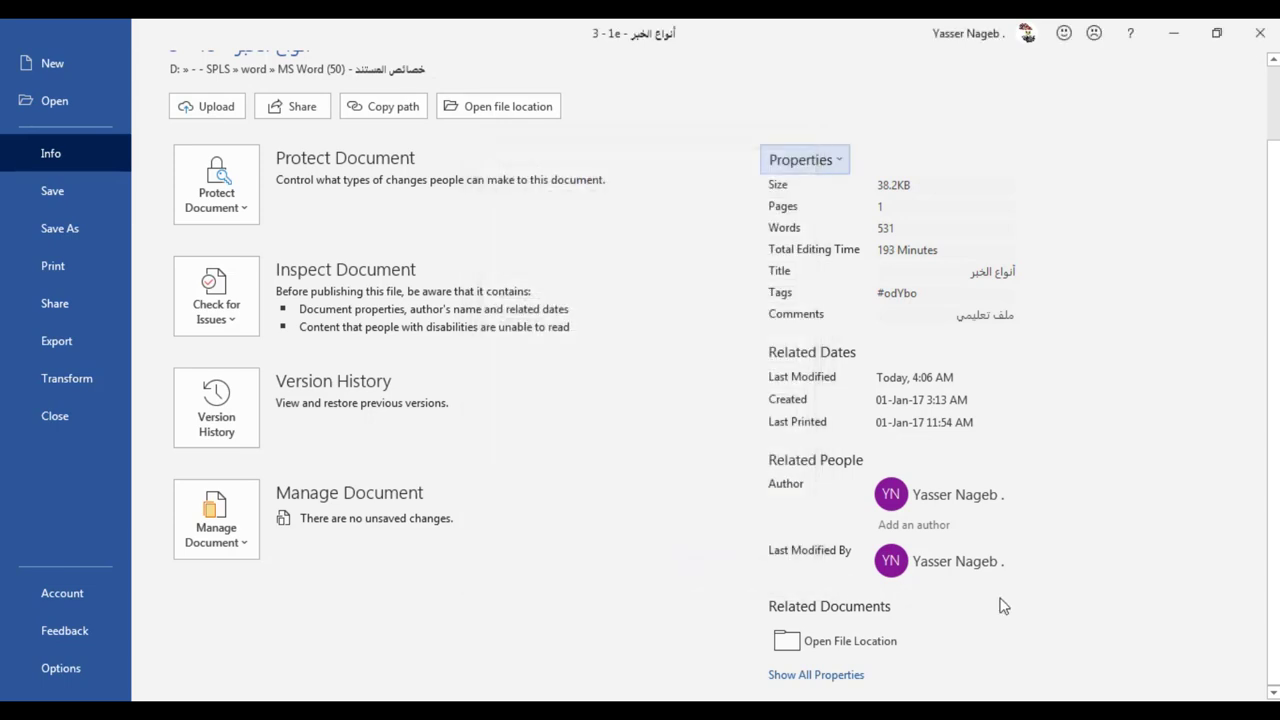
pyautogui.click(916, 525)
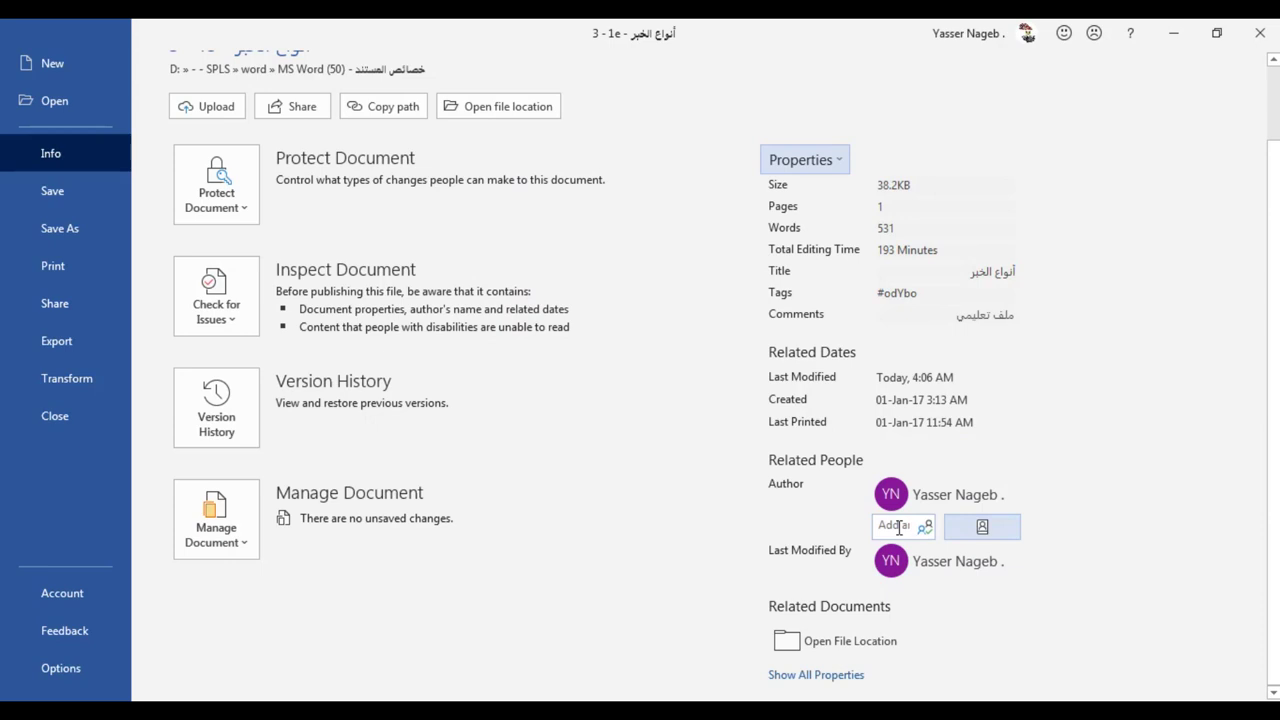
pyautogui.click(1034, 537)
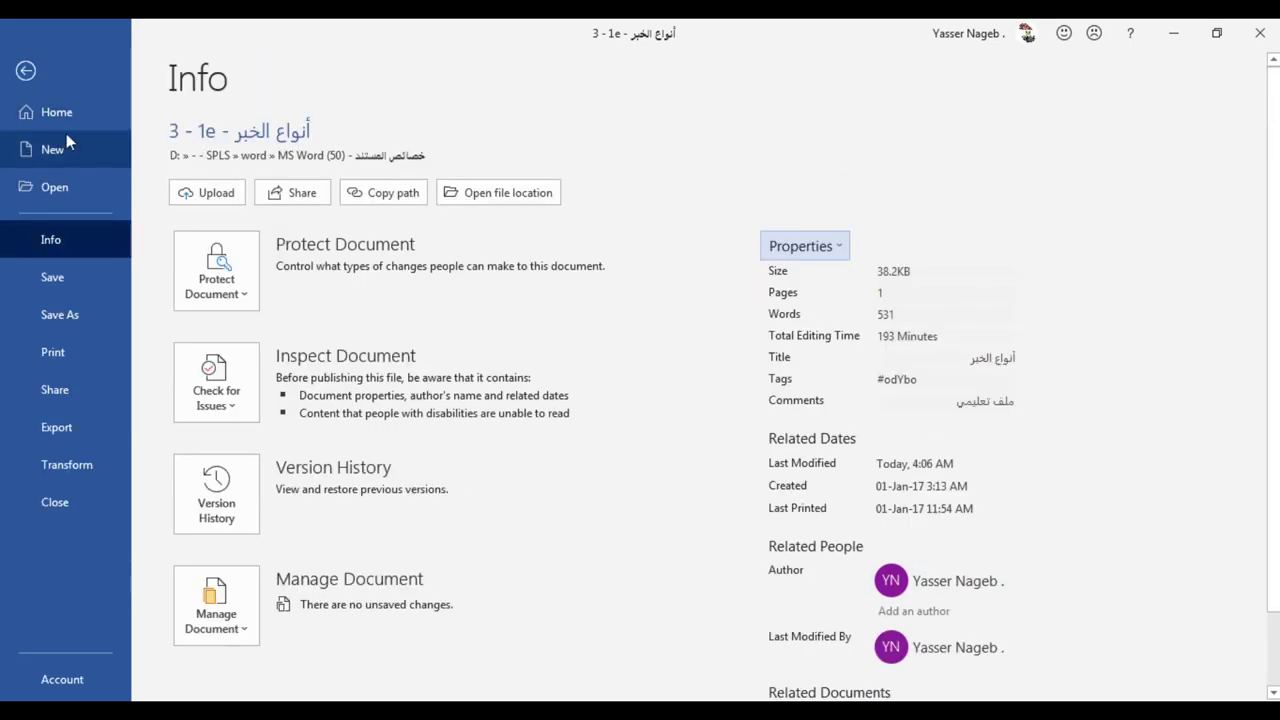
pyautogui.click(23, 70)
pyautogui.click(132, 34)
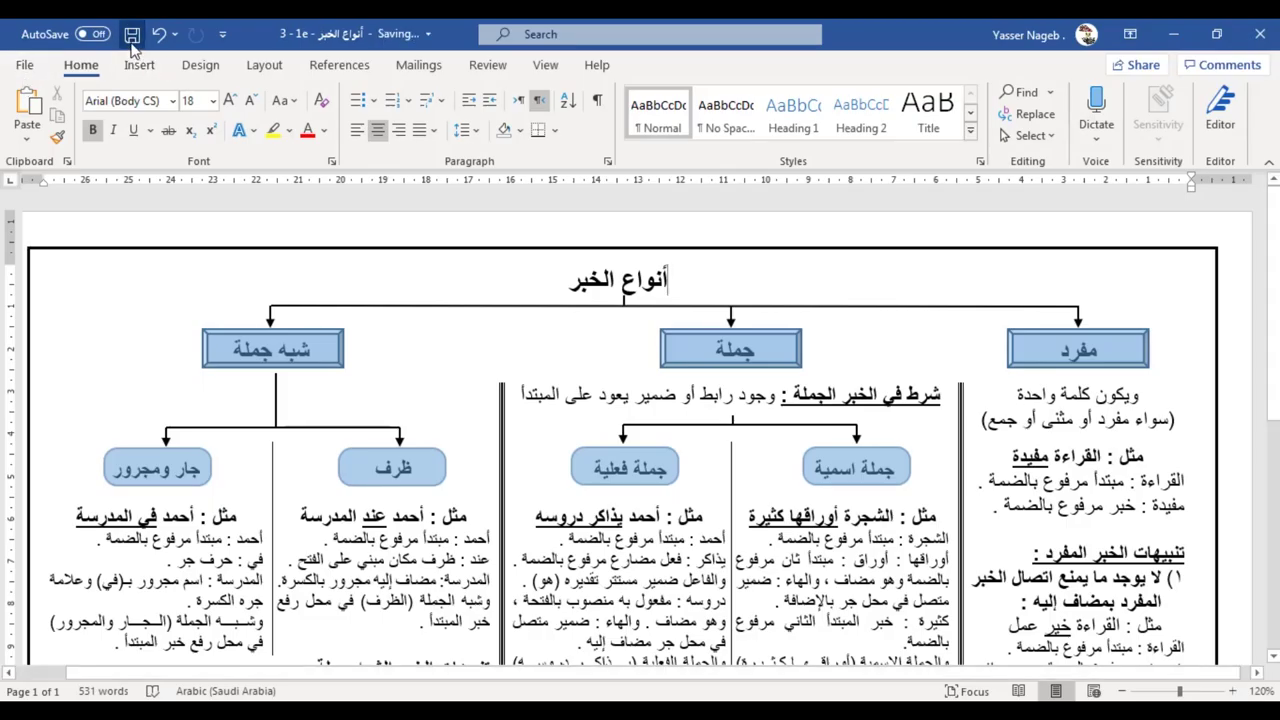
pyautogui.click(1258, 36)
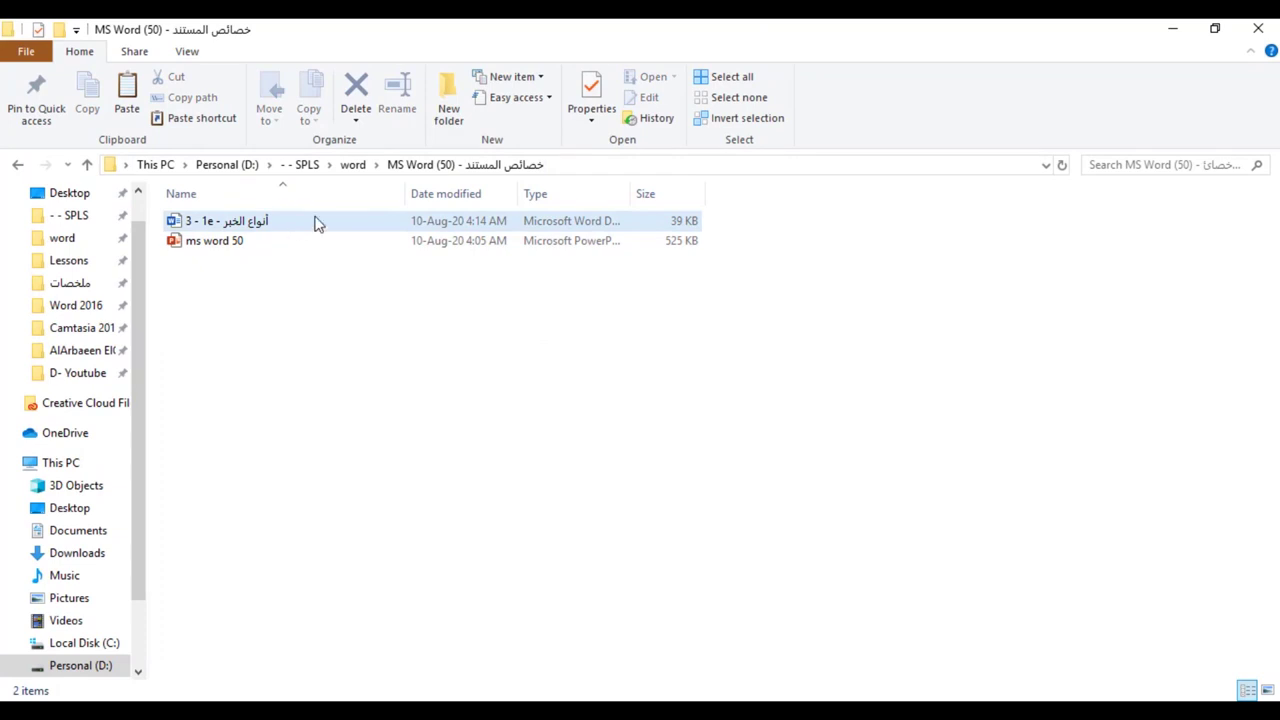
# Step: Open the Word file's Properties in File Explorer on the Details tab listing title, tags and comments
pyautogui.rightClick(317, 222)
pyautogui.click(251, 233)
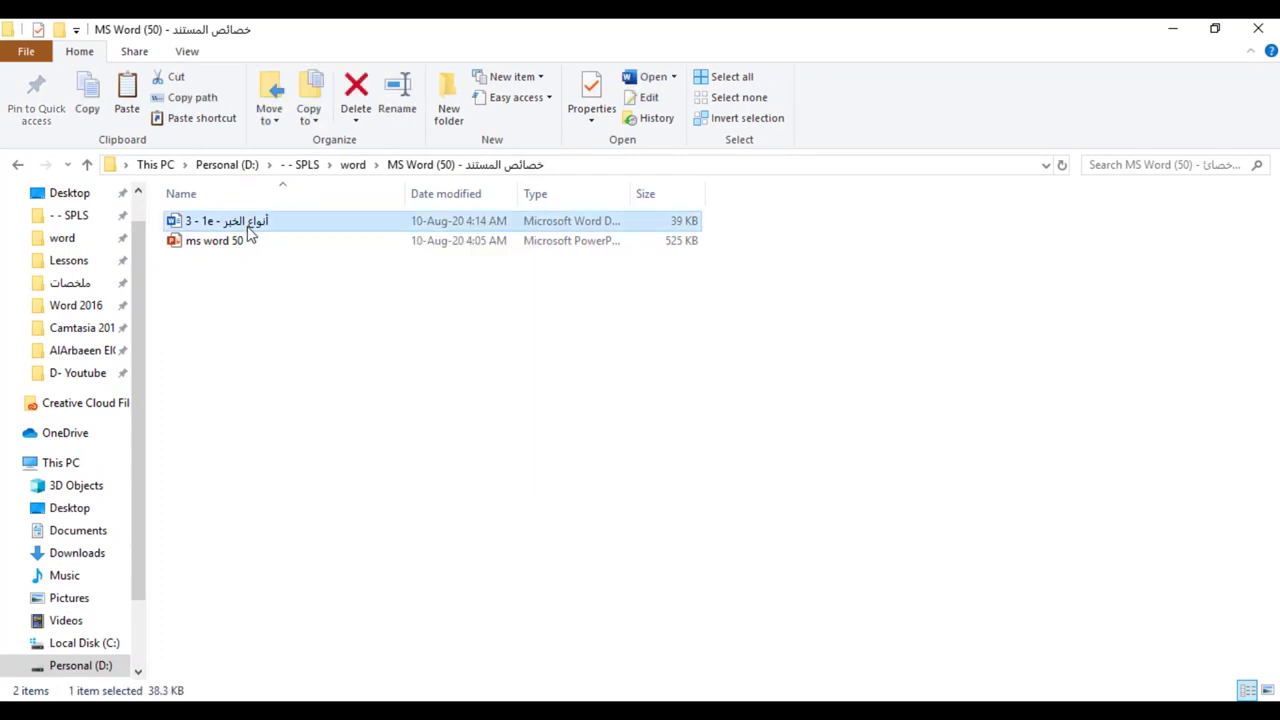
pyautogui.rightClick(250, 233)
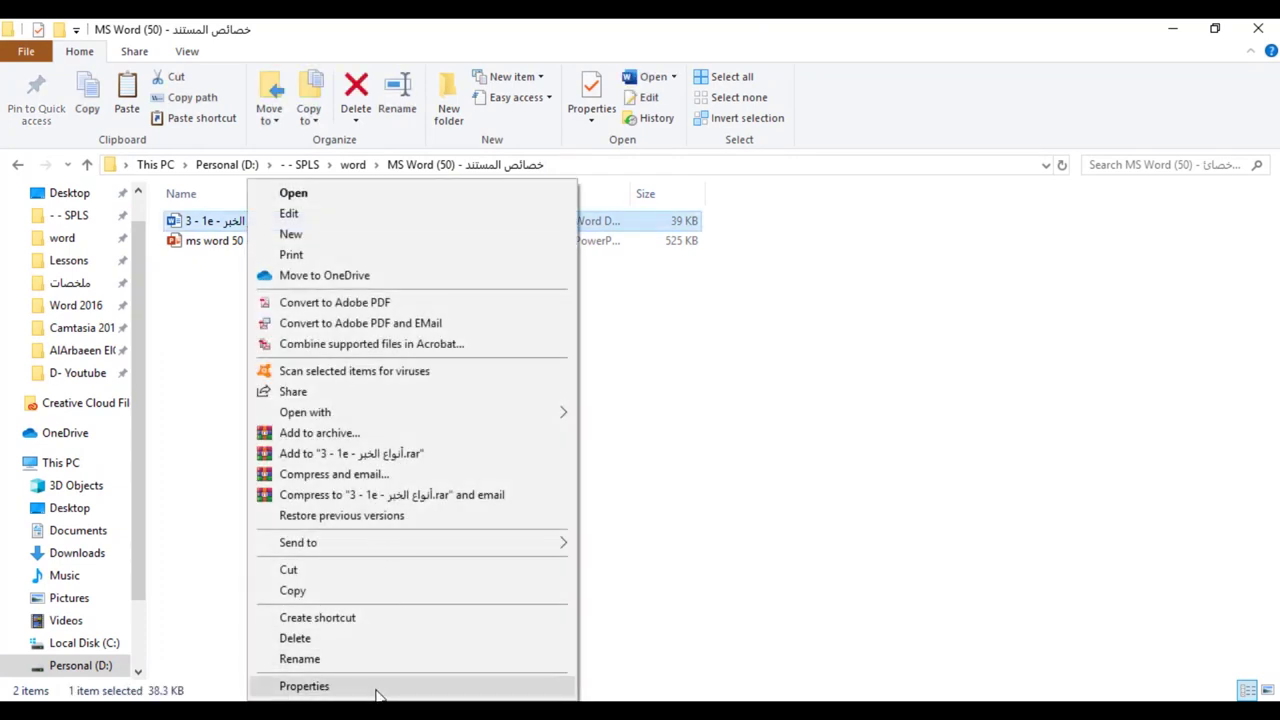
pyautogui.click(375, 688)
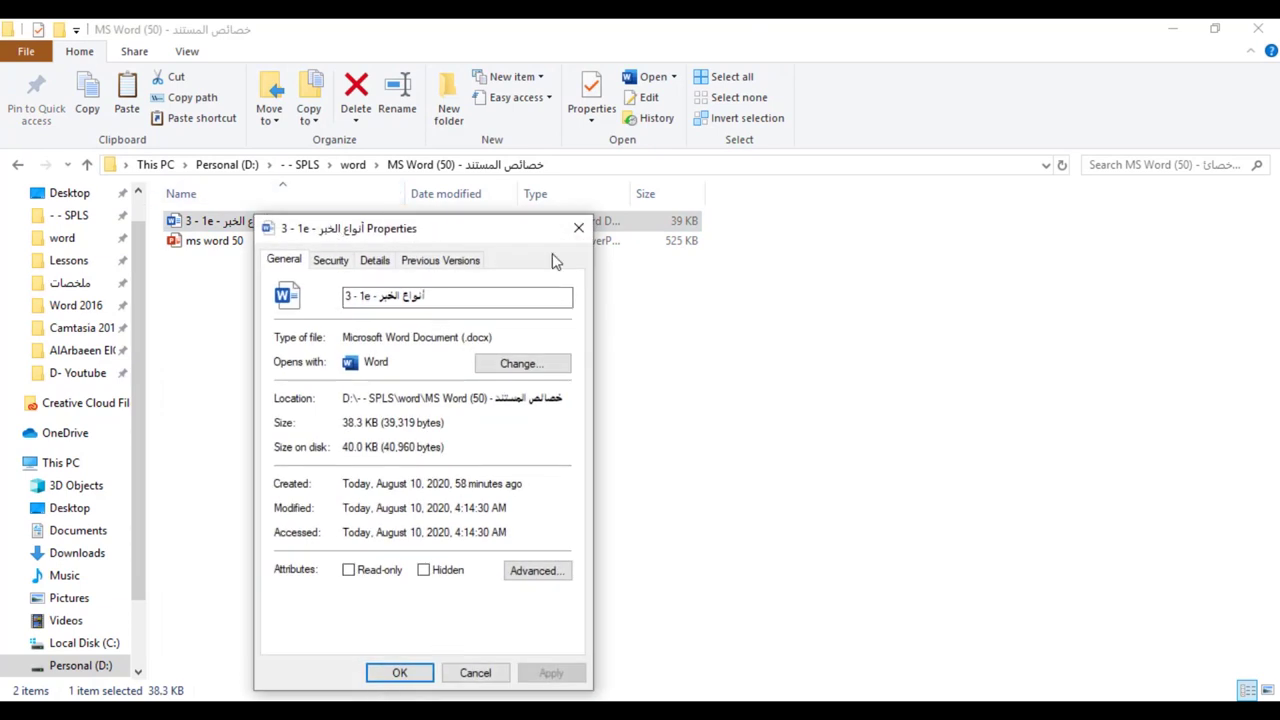
pyautogui.click(372, 261)
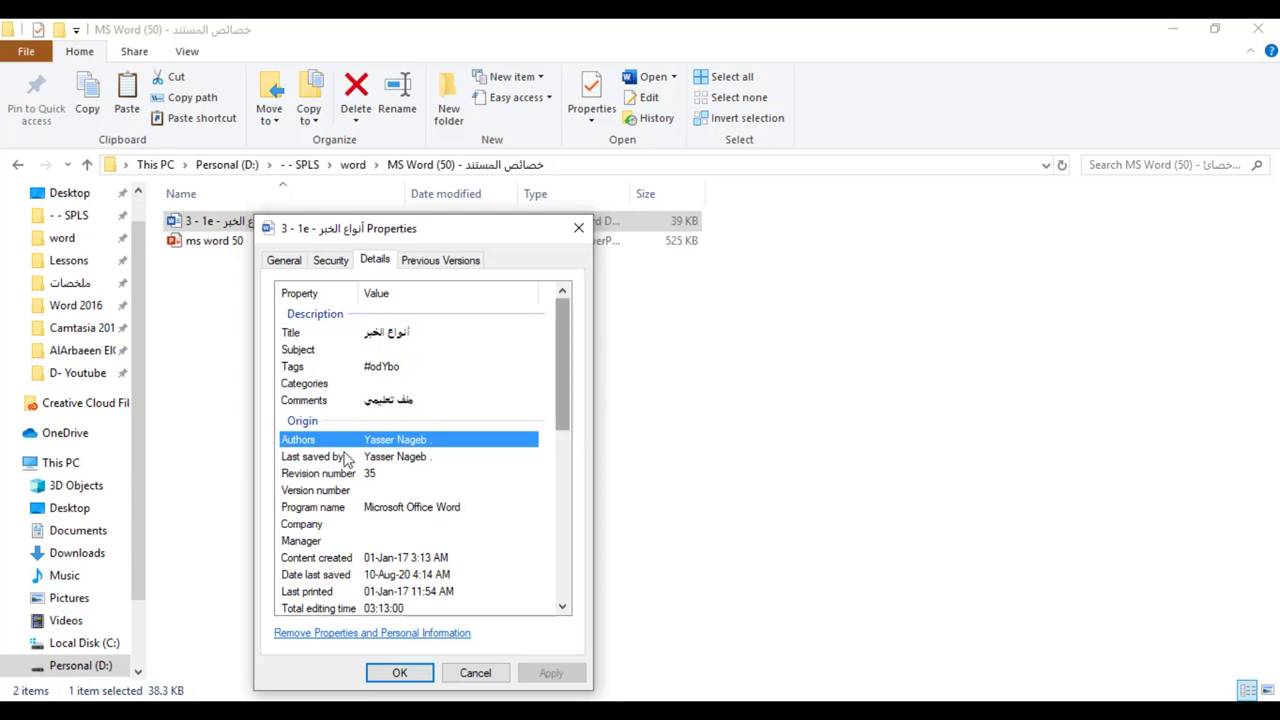
# Step: Check the Title, Tags, Comments, Authors, Last saved by and Revision number values on the Details tab
pyautogui.click(414, 442)
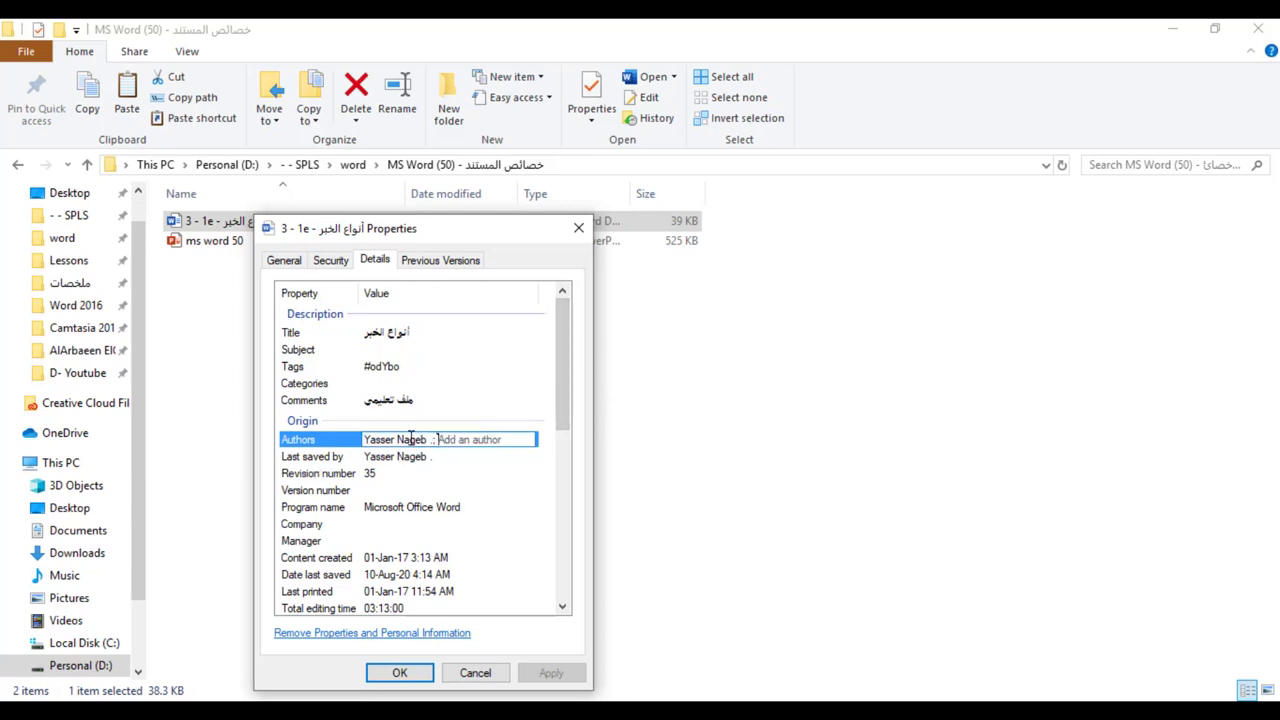
pyautogui.click(454, 334)
pyautogui.click(406, 366)
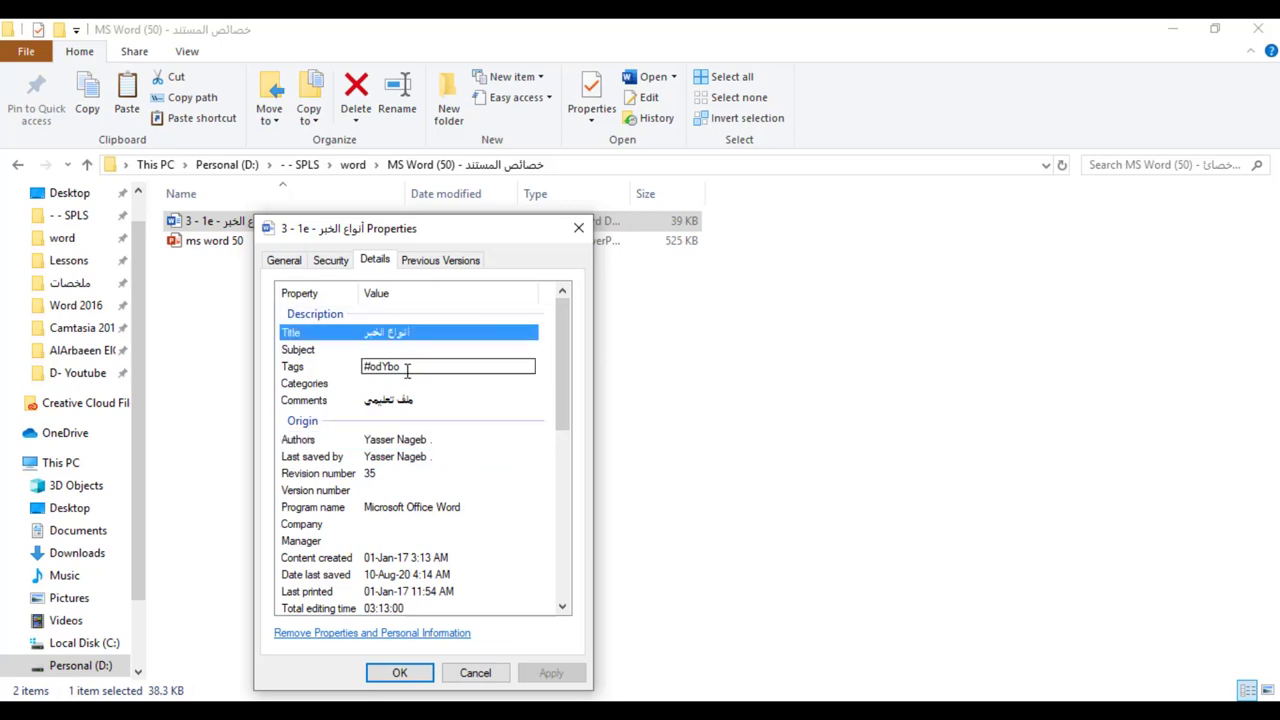
pyautogui.click(408, 400)
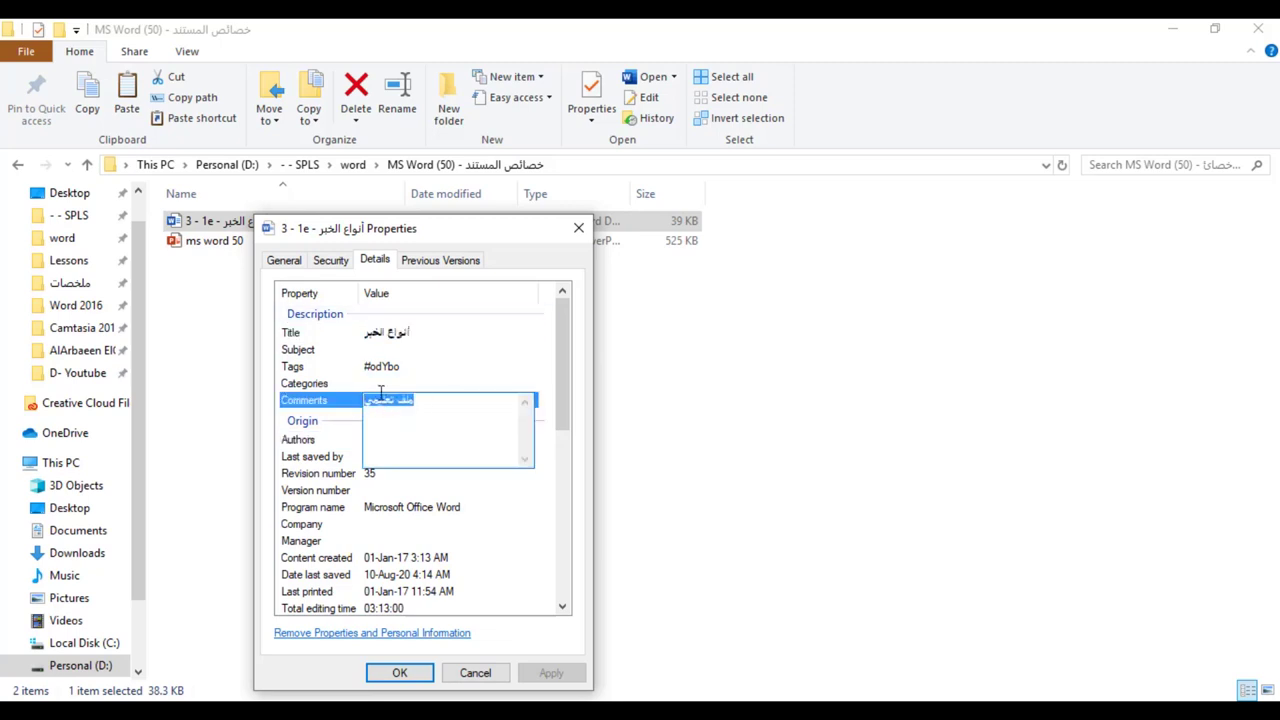
pyautogui.click(320, 417)
pyautogui.click(418, 440)
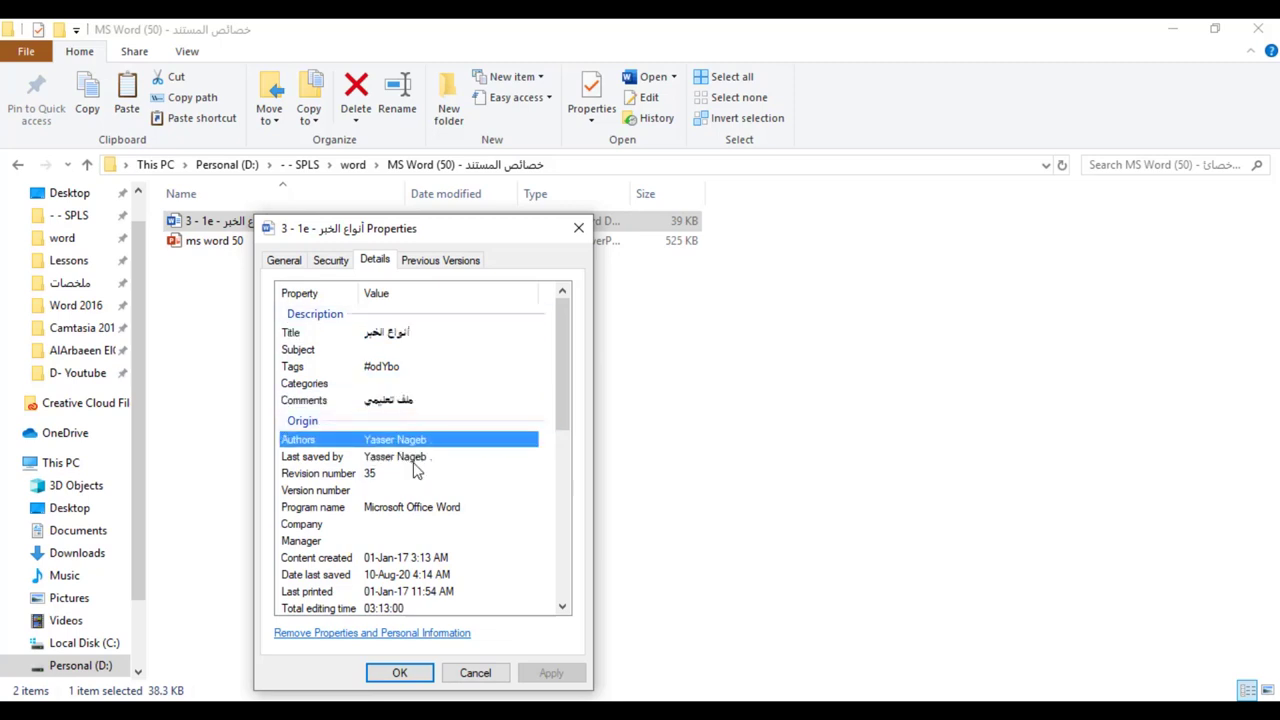
pyautogui.click(422, 460)
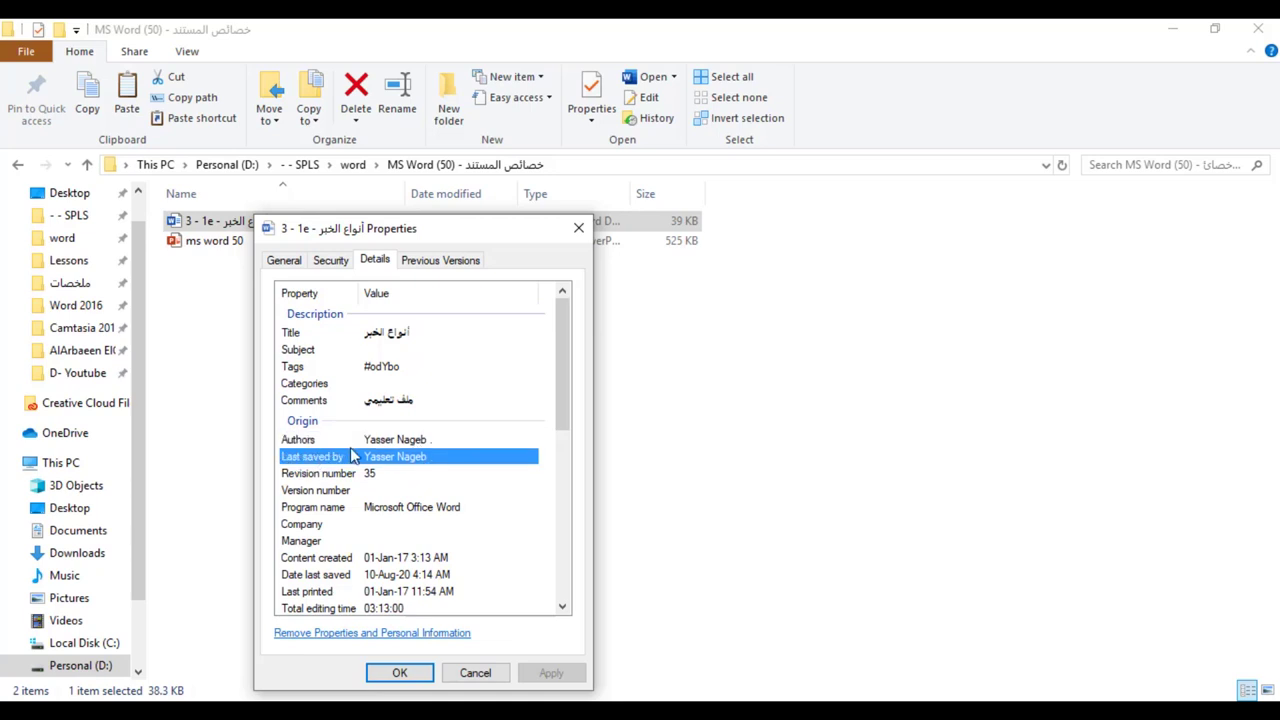
pyautogui.click(445, 457)
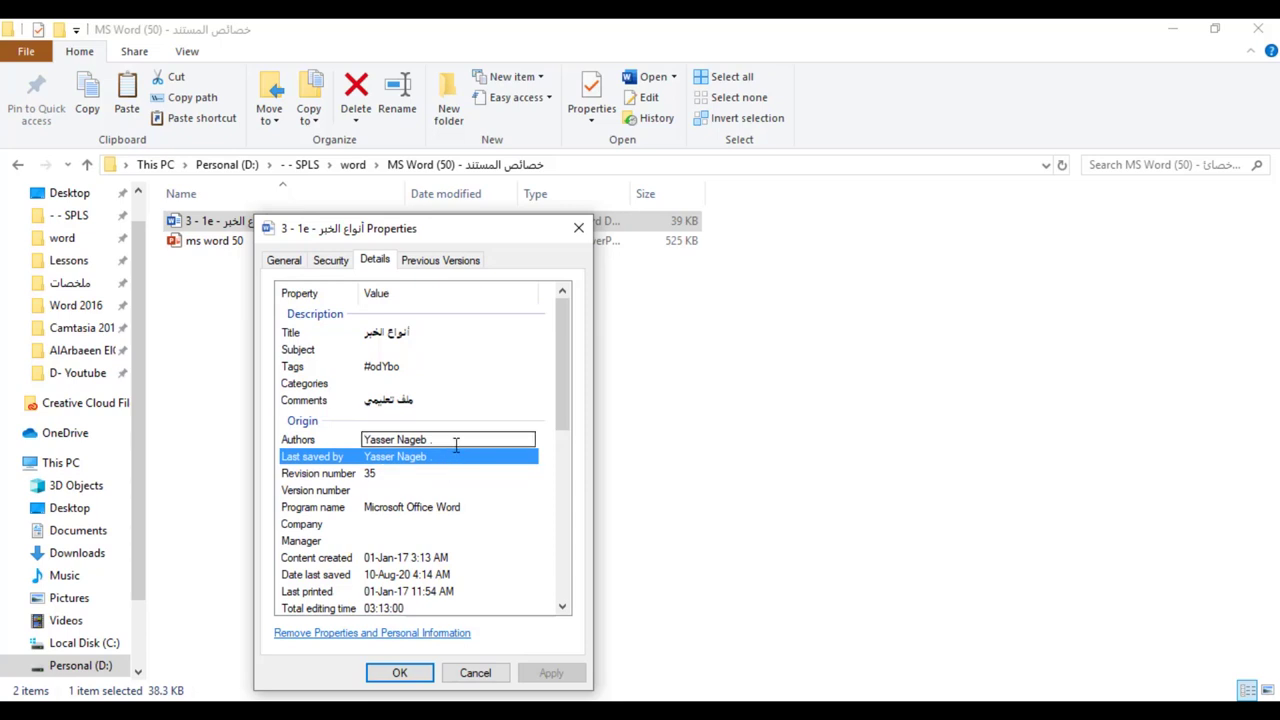
pyautogui.click(300, 477)
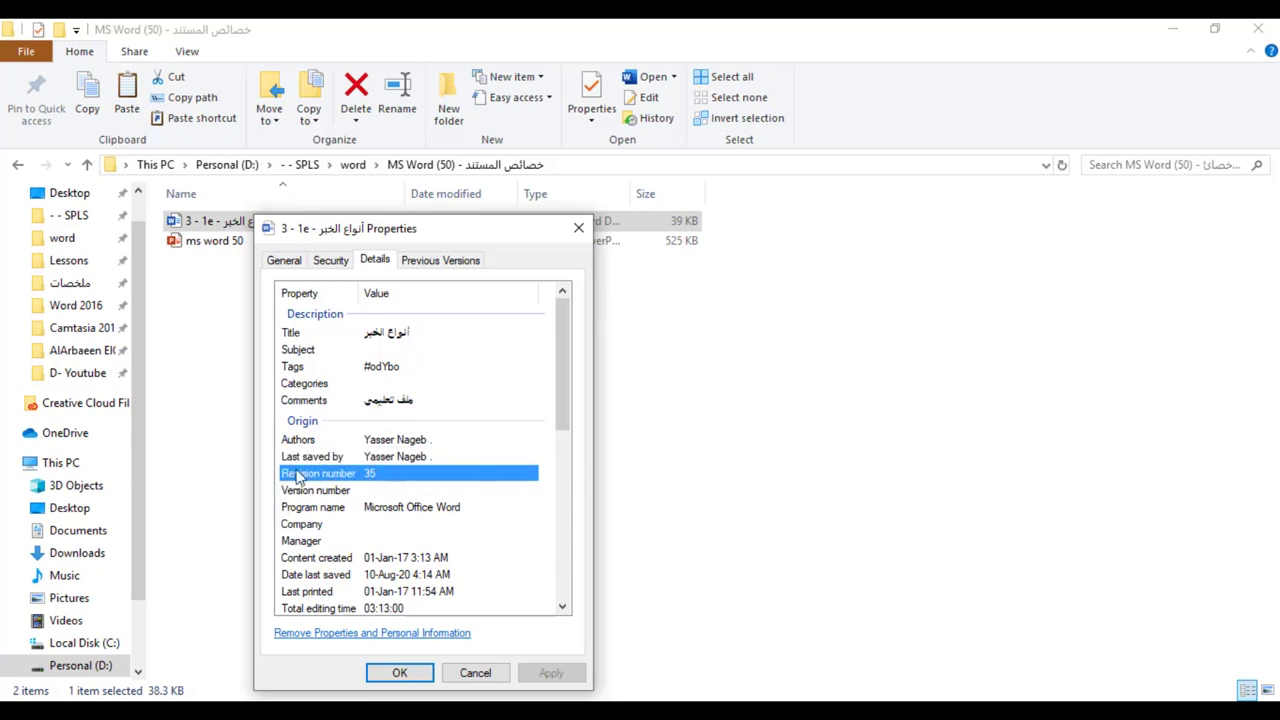
# Step: Scroll down to the Categories value, then close the Properties window with OK
pyautogui.moveTo(569, 380)
pyautogui.mouseDown()
pyautogui.moveTo(559, 543)
pyautogui.moveTo(560, 376)
pyautogui.mouseUp()
pyautogui.scroll(-3, 568, 400)
pyautogui.click(490, 383)
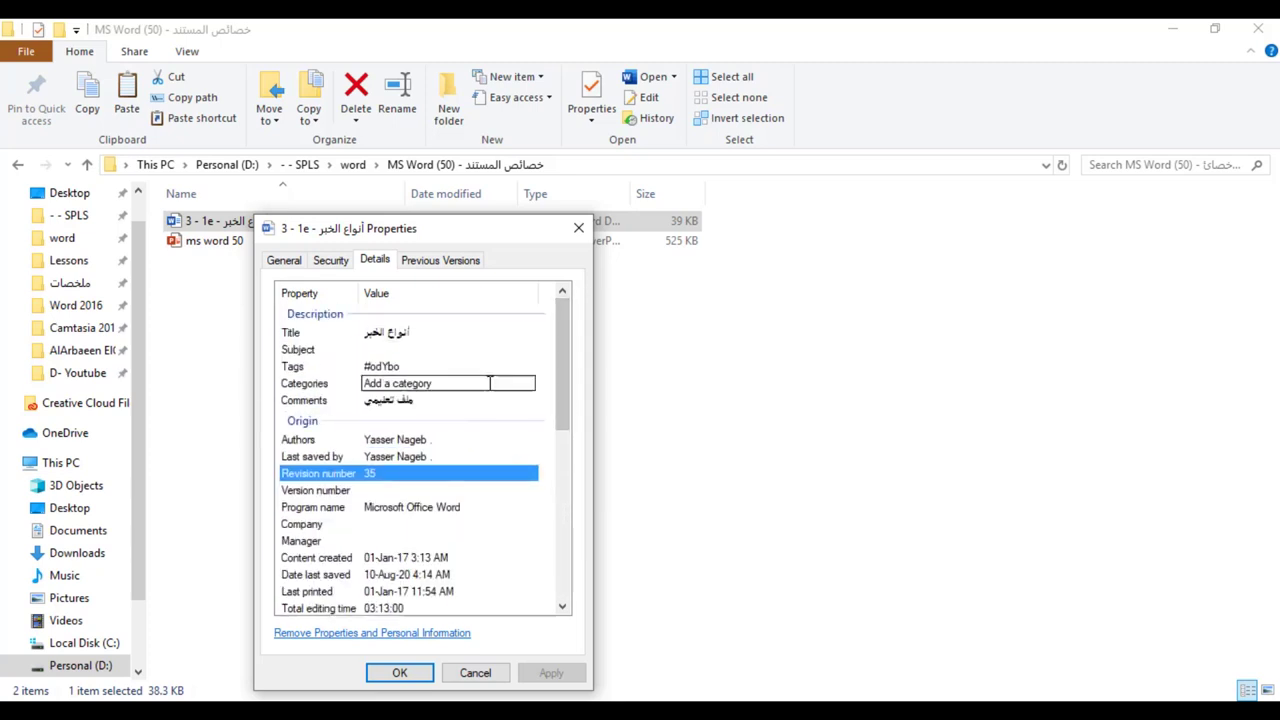
pyautogui.click(399, 675)
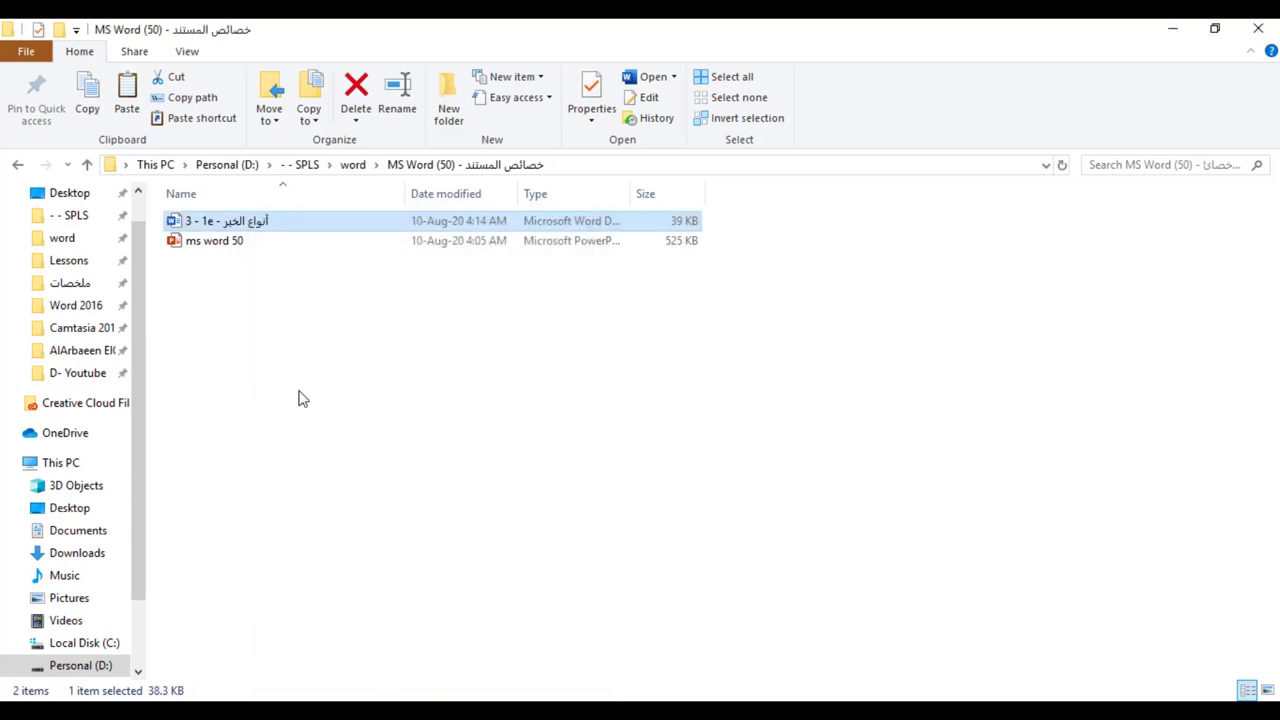